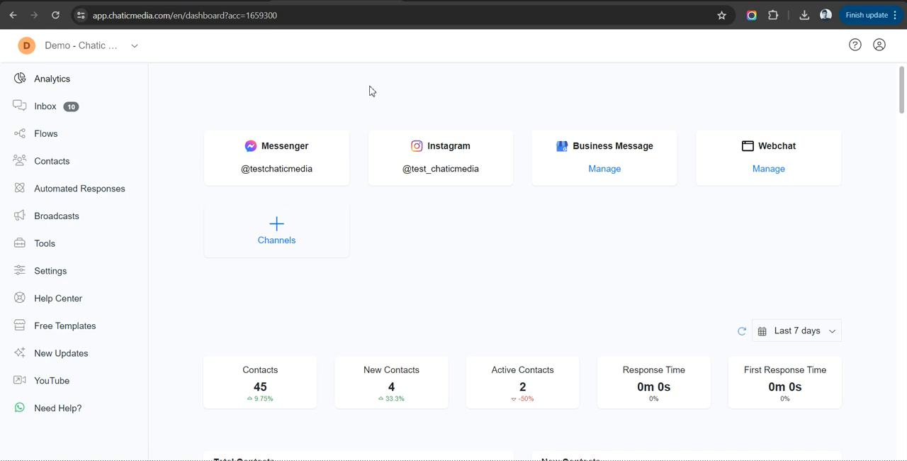
Create a new flow named "AI Comments FB GPT-4o".
{"action": "left_click", "coordinate": [415, 17]}
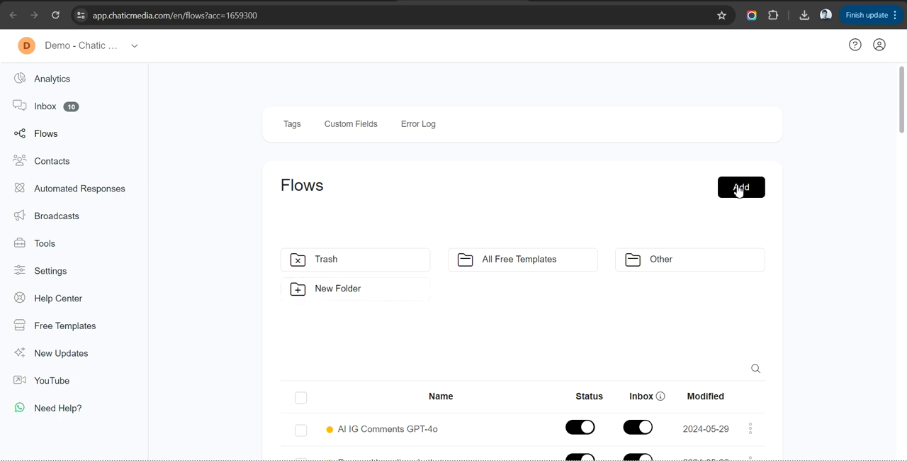
{"action": "left_click", "coordinate": [739, 190]}
{"action": "left_click", "coordinate": [346, 110]}
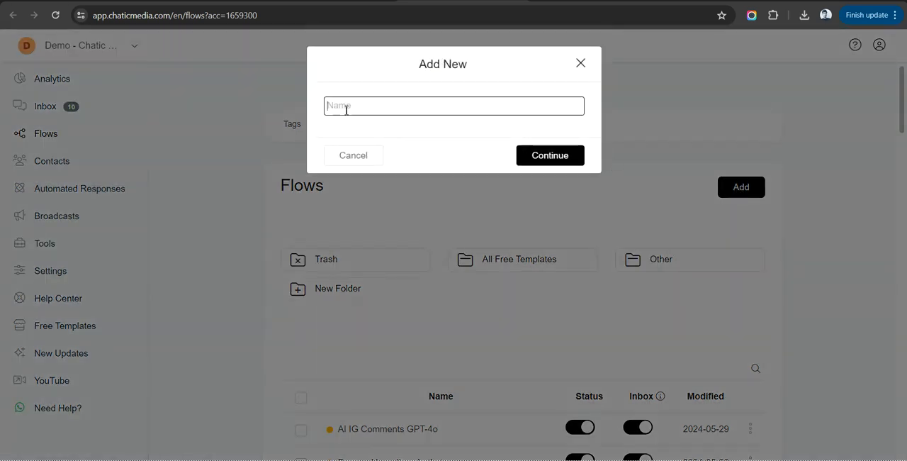
{"action": "type", "text": "AI Comments FB GPT-4o"}
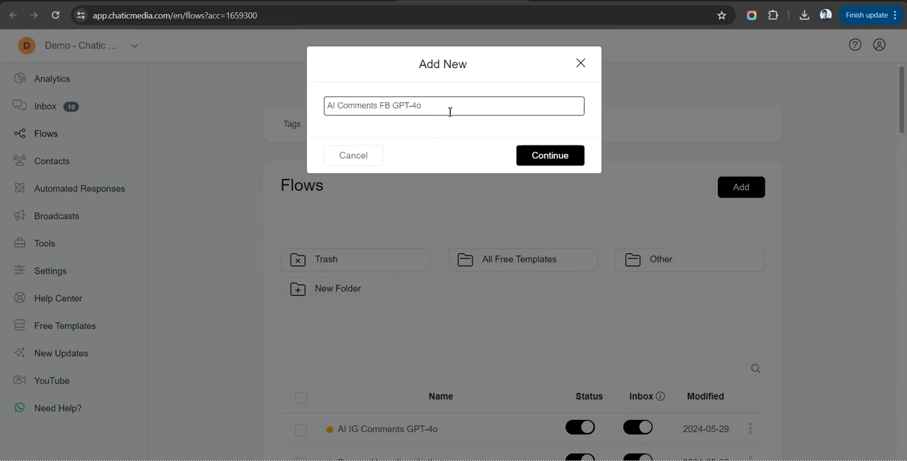
{"action": "left_click_drag", "start_coordinate": [449, 111], "coordinate": [327, 114]}
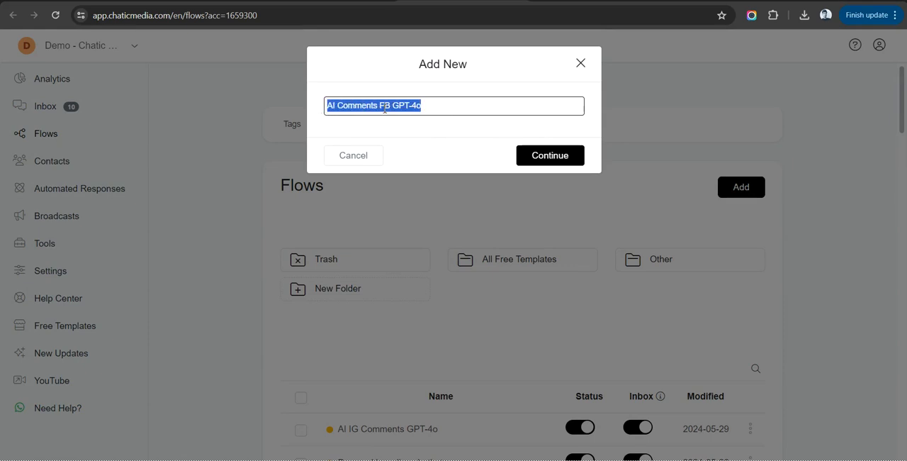
{"action": "left_click", "coordinate": [542, 156]}
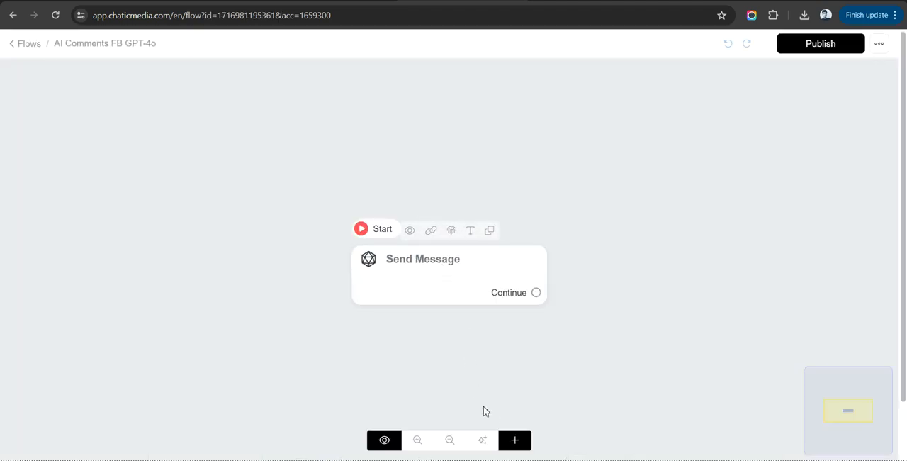
Move the starting Send Message step aside, then add an Actions step containing an OpenAI action.
{"action": "left_click_drag", "start_coordinate": [417, 253], "coordinate": [237, 180]}
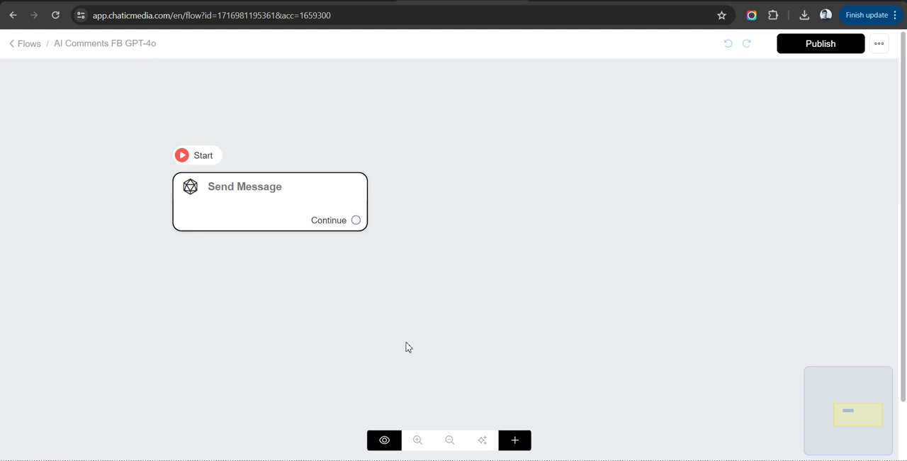
{"action": "left_click", "coordinate": [515, 443]}
{"action": "left_click", "coordinate": [518, 291]}
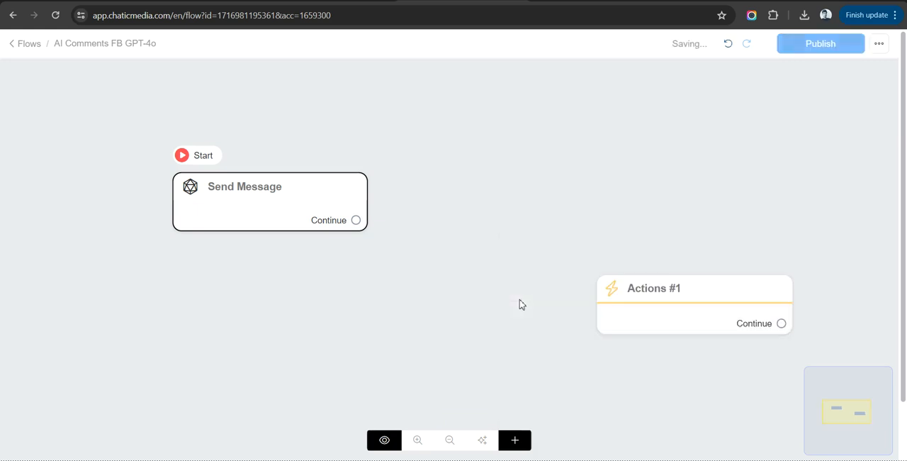
{"action": "left_click", "coordinate": [721, 318]}
{"action": "left_click", "coordinate": [155, 190]}
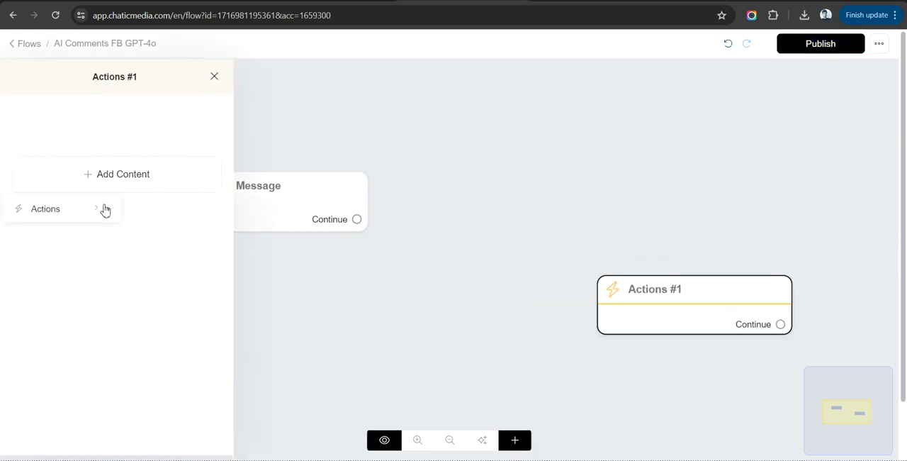
{"action": "mouse_move", "coordinate": [106, 207]}
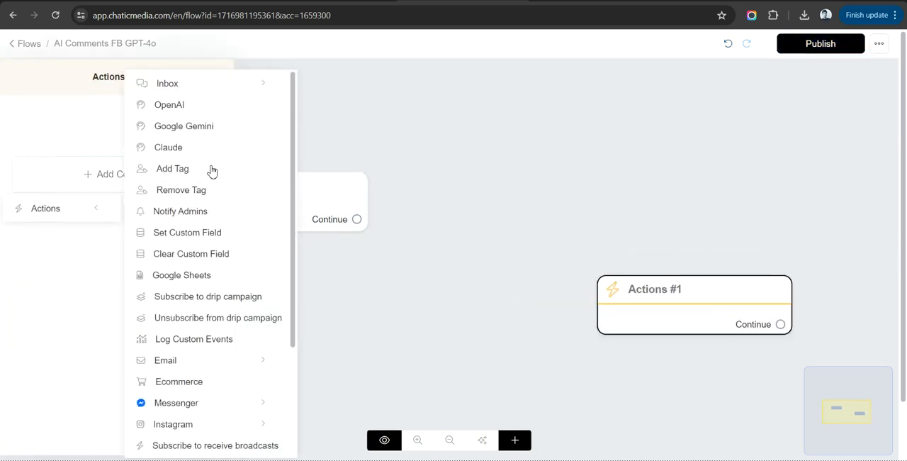
{"action": "left_click", "coordinate": [159, 107]}
{"action": "left_click", "coordinate": [131, 138]}
Configure the OpenAI action to generate text with the GPT-4o model.
{"action": "left_click", "coordinate": [386, 83]}
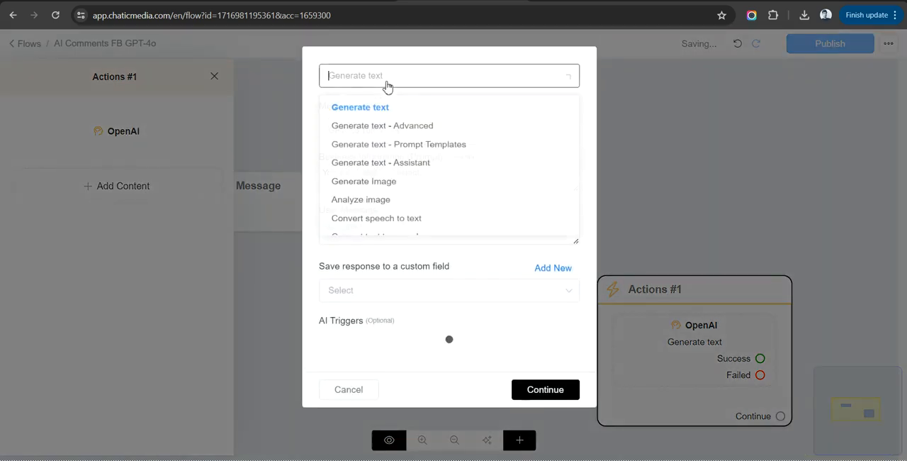
{"action": "left_click", "coordinate": [384, 127]}
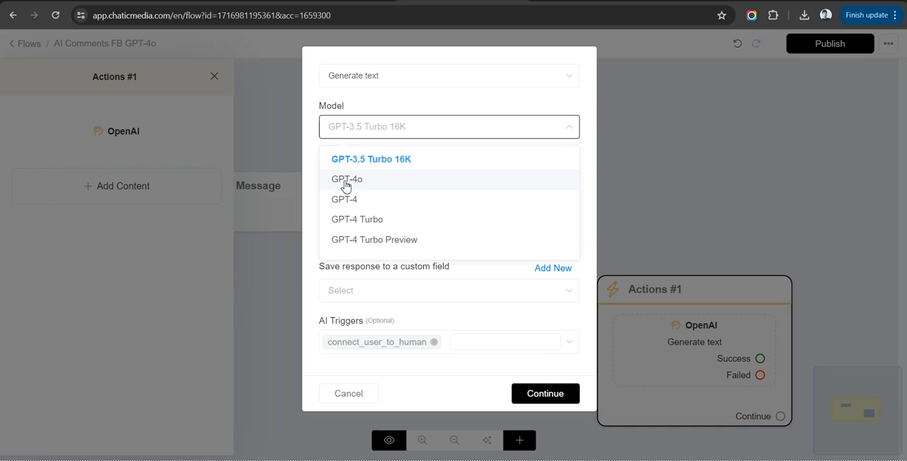
{"action": "left_click", "coordinate": [353, 186]}
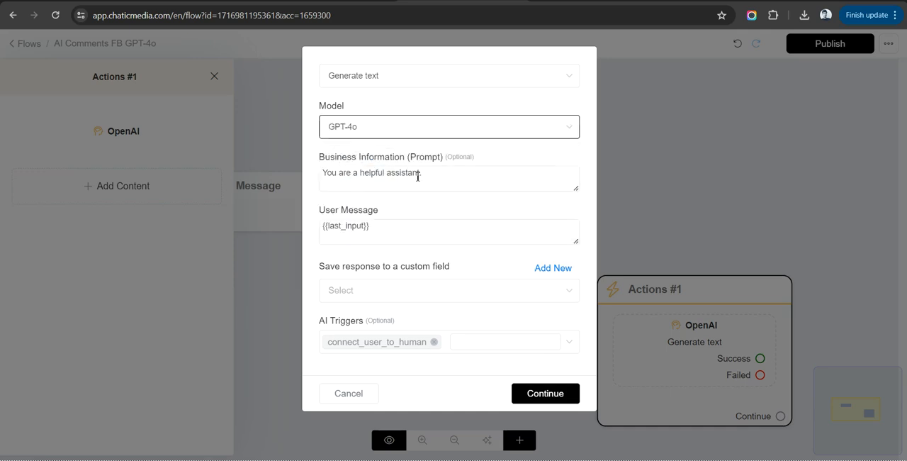
Copy the full LoanEase company text from the "AI Chatbots NEW" Google Doc into the business information prompt, below its first line.
{"action": "left_click_drag", "start_coordinate": [575, 191], "coordinate": [544, 339]}
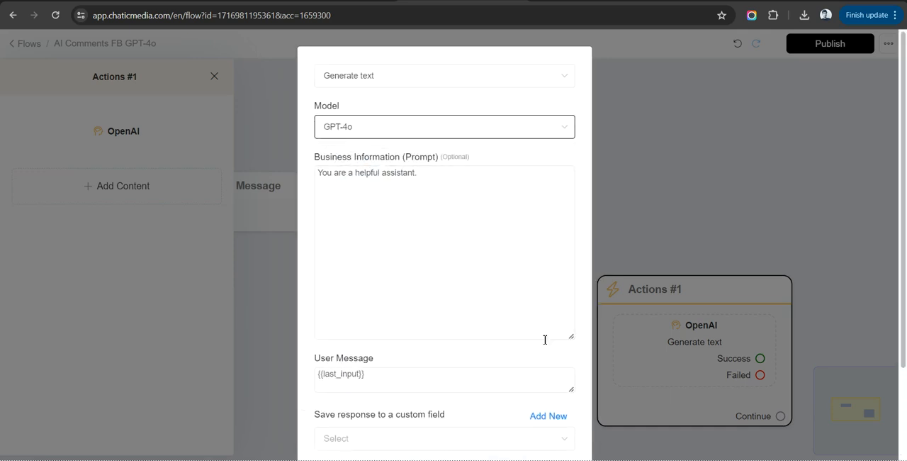
{"action": "left_click", "coordinate": [459, 236]}
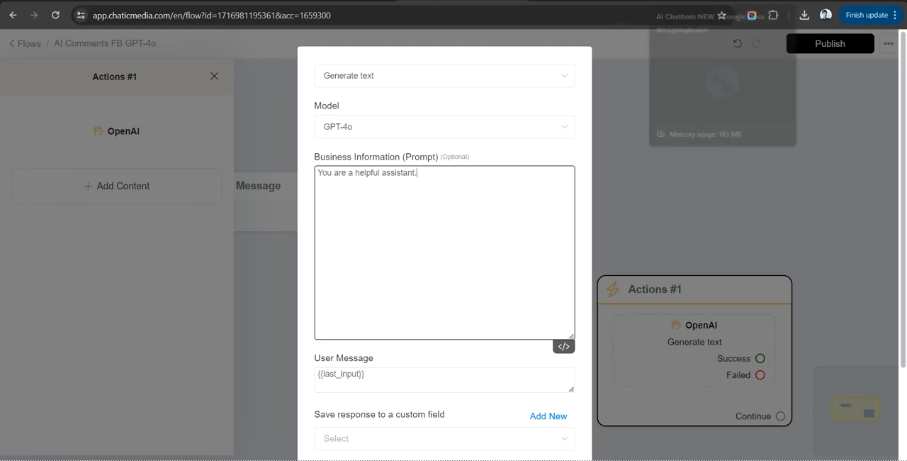
{"action": "left_click", "coordinate": [713, 1]}
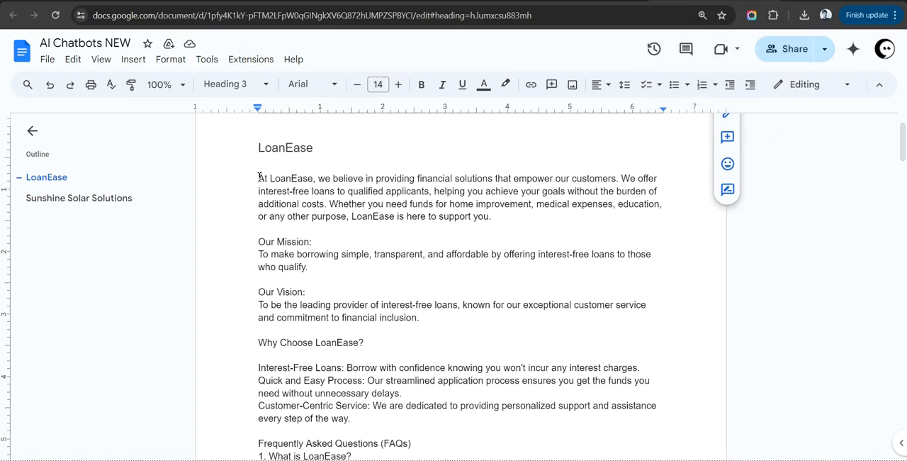
{"action": "left_click_drag", "start_coordinate": [260, 177], "coordinate": [509, 430]}
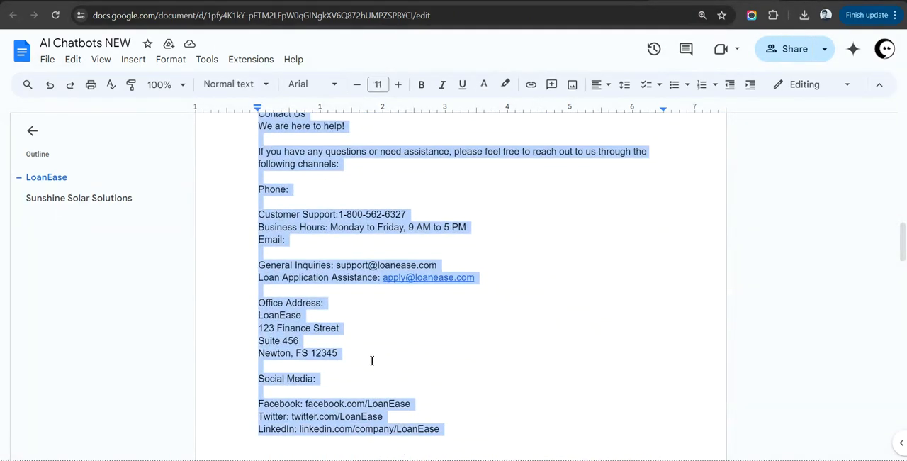
{"action": "left_click", "coordinate": [495, 1]}
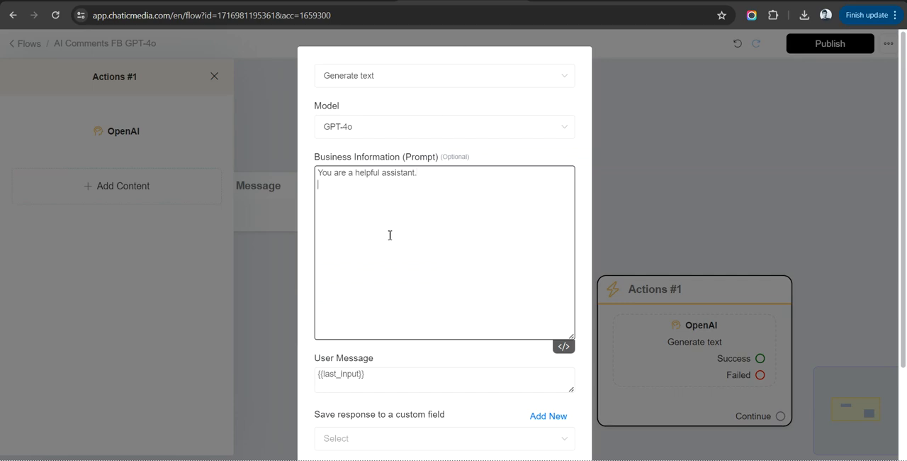
{"action": "key", "text": "ctrl+v"}
{"action": "scroll", "coordinate": [390, 234], "scroll_direction": "up", "scroll_amount": 10}
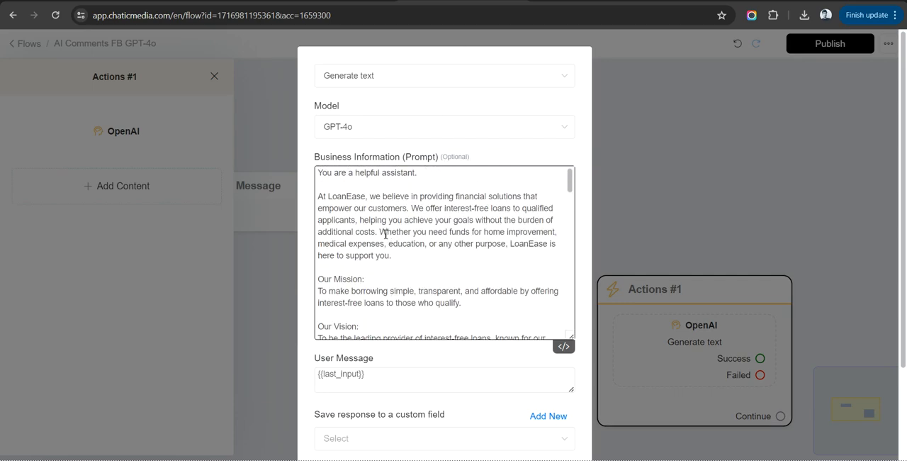
Change the prompt's opening line to "You are a helpful assistant to LoanEase.".
{"action": "double_click", "coordinate": [344, 201]}
{"action": "key", "text": "ctrl+c"}
{"action": "left_click", "coordinate": [416, 174]}
{"action": "type", "text": "to v"}
{"action": "key", "text": "BackSpace"}
{"action": "key", "text": "ctrl+v"}
{"action": "scroll", "coordinate": [421, 237], "scroll_direction": "down", "scroll_amount": 15}
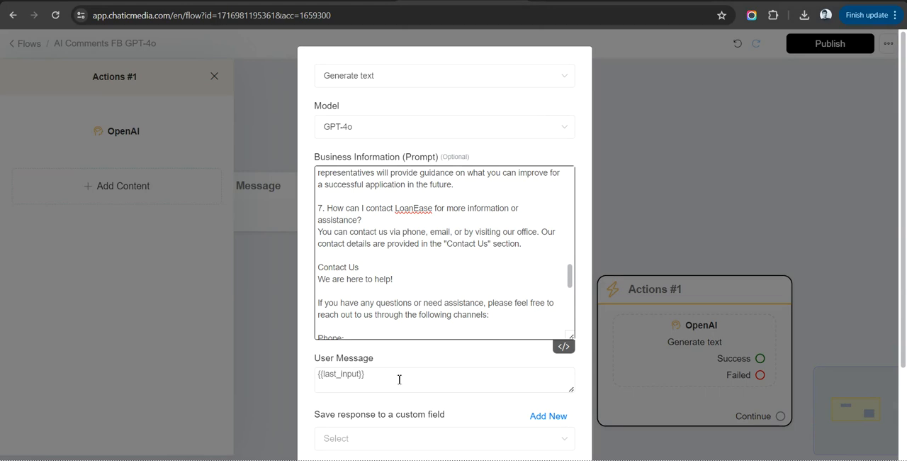
Replace the user message variable with the Last FB comment variable.
{"action": "left_click_drag", "start_coordinate": [399, 379], "coordinate": [293, 381]}
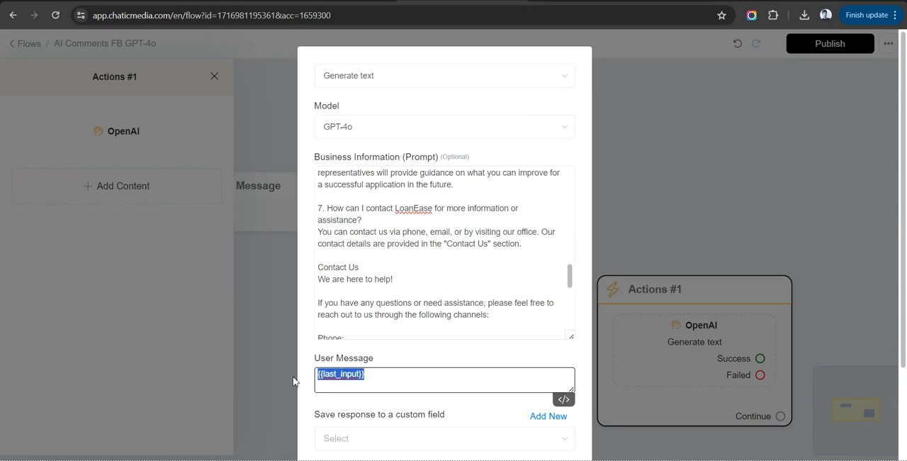
{"action": "type", "text": "{last"}
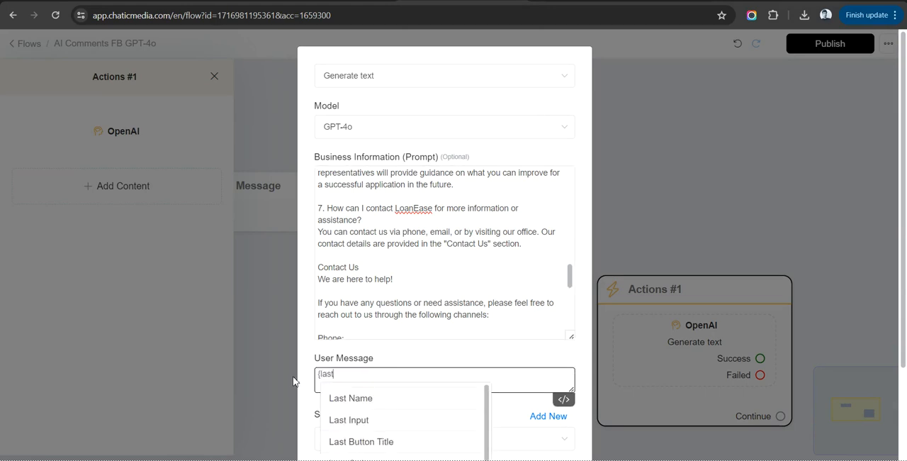
{"action": "scroll", "coordinate": [413, 351], "scroll_direction": "down", "scroll_amount": 5}
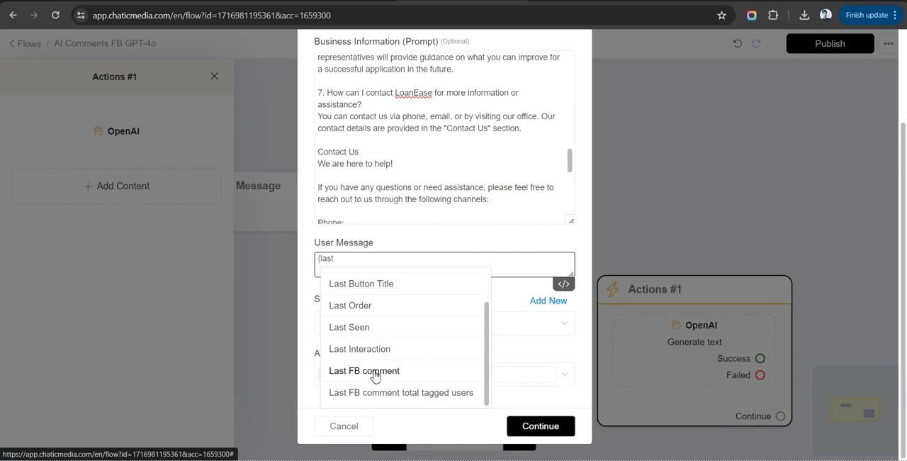
{"action": "left_click", "coordinate": [375, 375]}
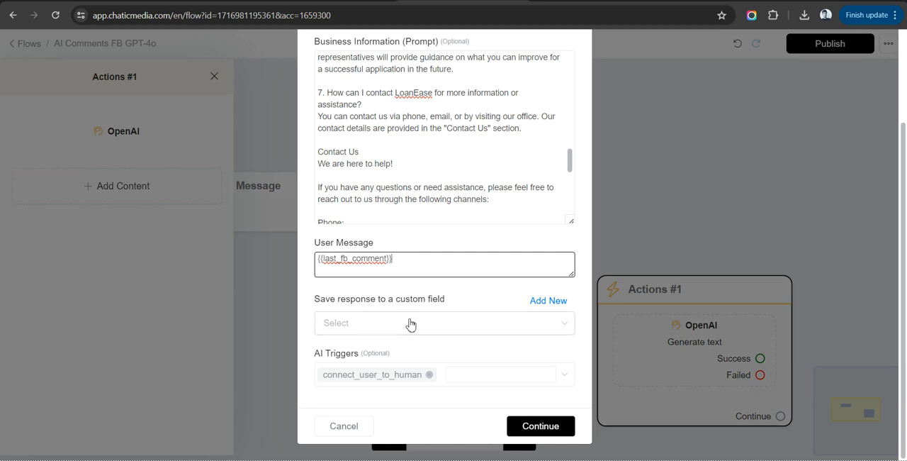
Create a custom field named "gpt-4o fb comment" for saving the response and save the OpenAI action settings.
{"action": "left_click", "coordinate": [535, 304]}
{"action": "left_click", "coordinate": [368, 128]}
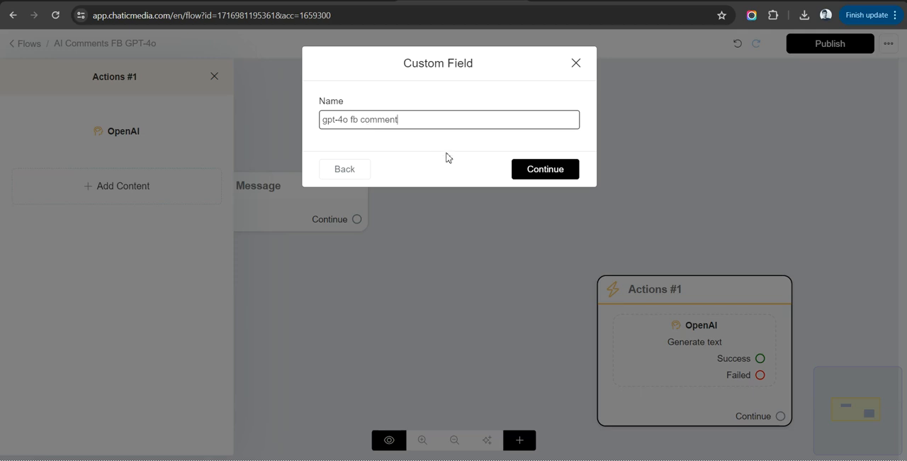
{"action": "left_click", "coordinate": [531, 173]}
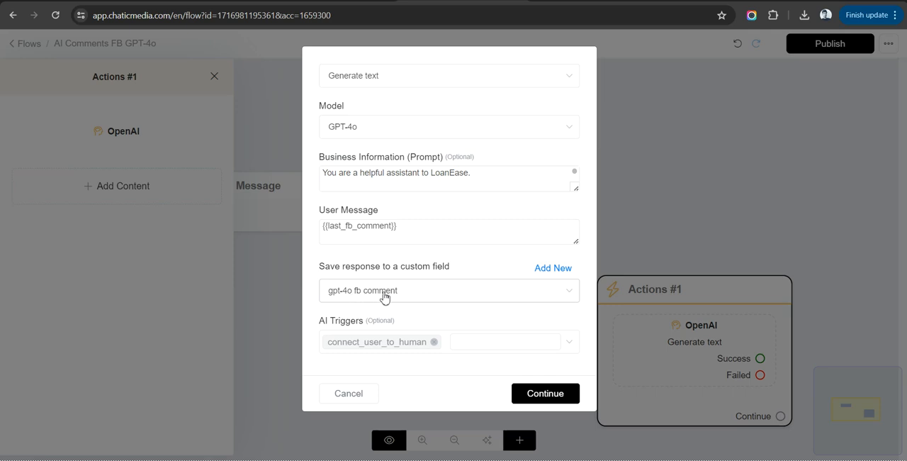
{"action": "left_click", "coordinate": [545, 393]}
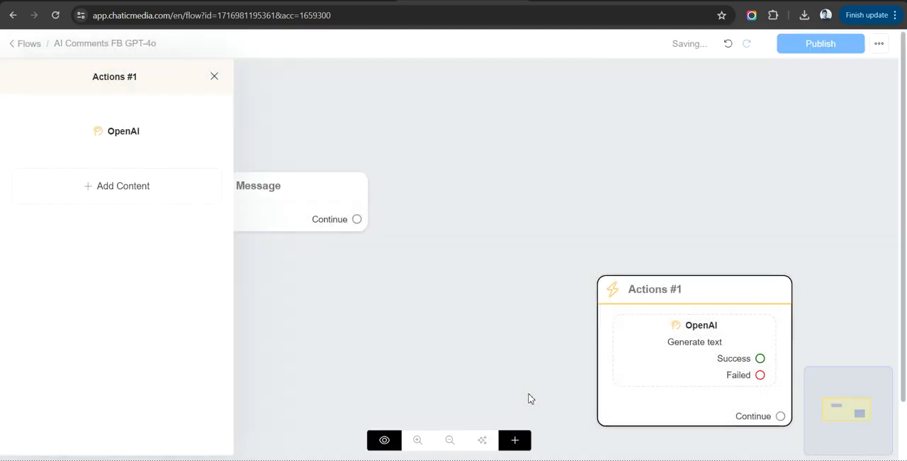
Connect the OpenAI Success output to a new Send Message step and make Actions #1 the flow's starting step.
{"action": "left_click_drag", "start_coordinate": [596, 281], "coordinate": [828, 170]}
{"action": "left_click", "coordinate": [581, 124]}
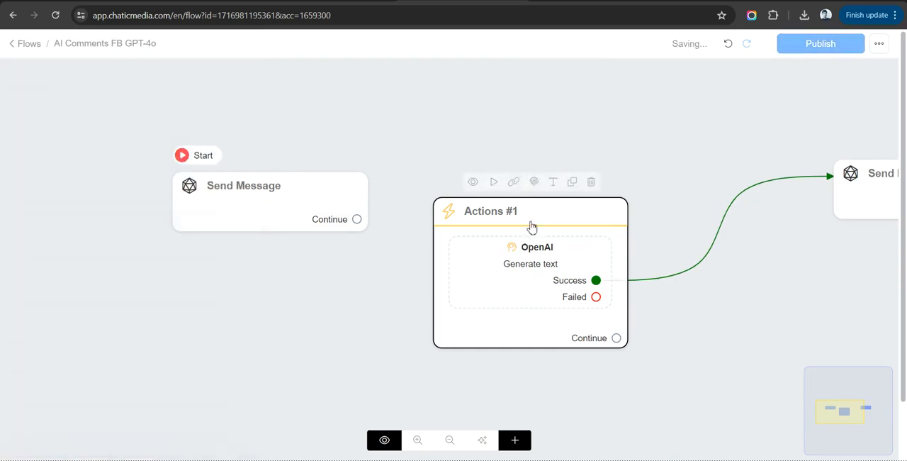
{"action": "left_click", "coordinate": [494, 183]}
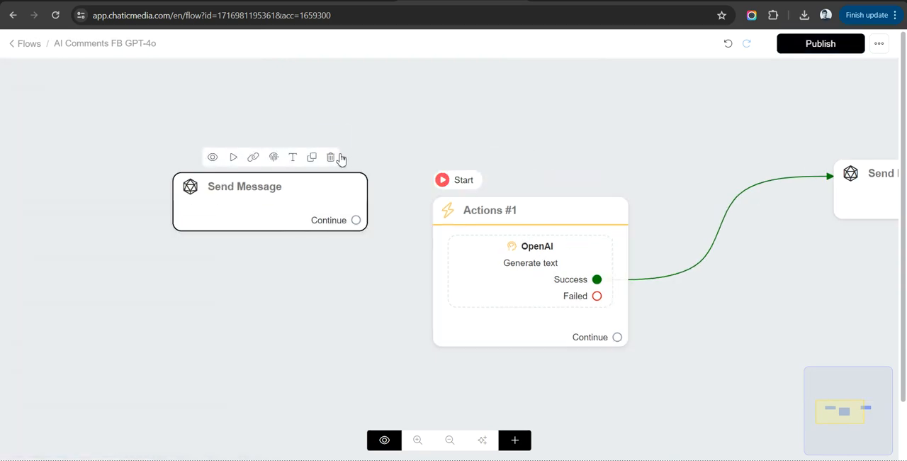
Delete the original unconnected Send Message step and move the two remaining steps closer together.
{"action": "left_click", "coordinate": [340, 157]}
{"action": "left_click_drag", "start_coordinate": [482, 253], "coordinate": [314, 198]}
{"action": "left_click_drag", "start_coordinate": [836, 205], "coordinate": [474, 205]}
Add a text block to Send Message #1 that contains the "gpt-4o fb comment" custom field.
{"action": "left_click", "coordinate": [160, 310]}
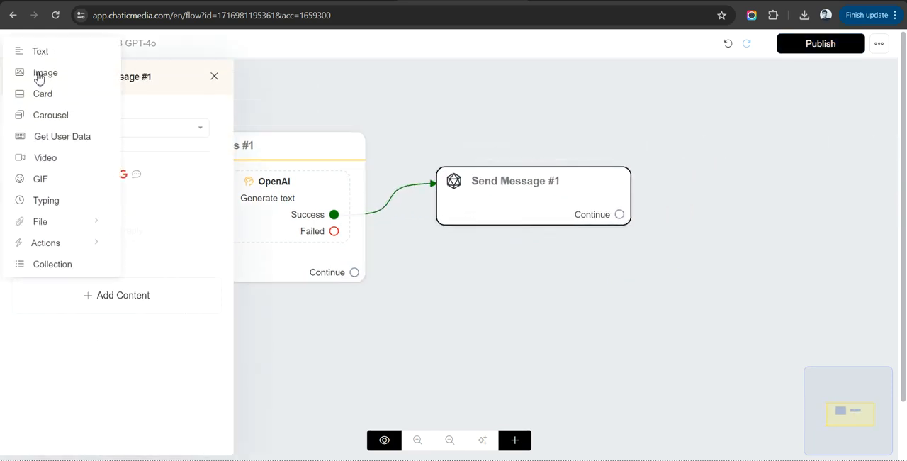
{"action": "left_click", "coordinate": [40, 51]}
{"action": "left_click", "coordinate": [263, 209]}
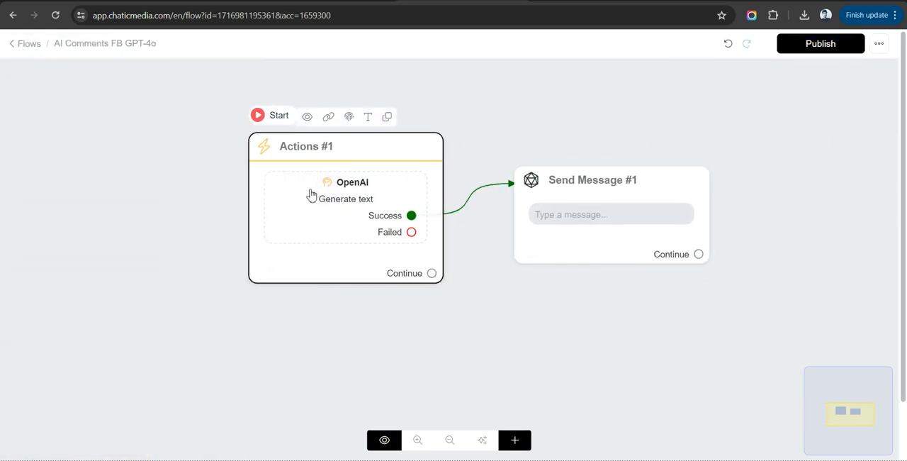
{"action": "left_click", "coordinate": [133, 129]}
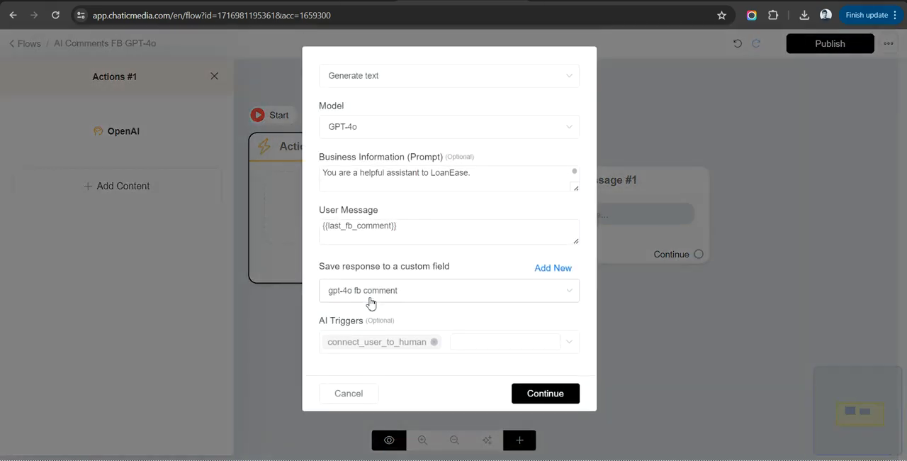
{"action": "left_click", "coordinate": [360, 392]}
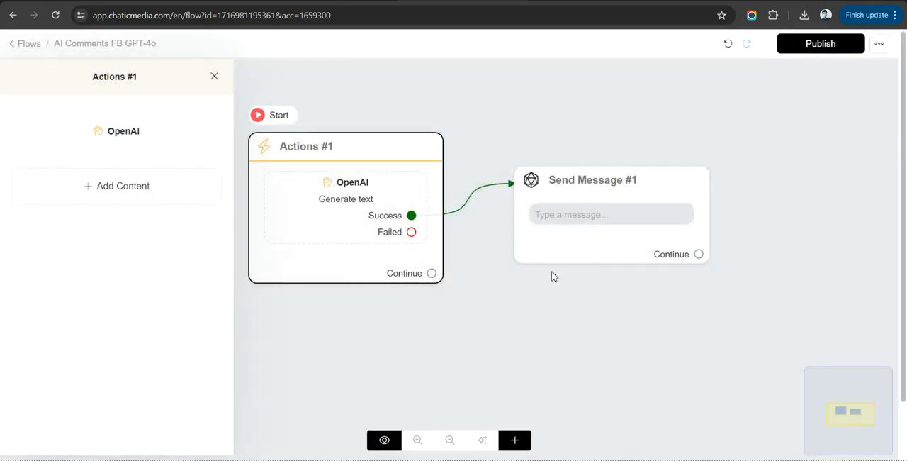
{"action": "left_click", "coordinate": [571, 240]}
{"action": "left_click", "coordinate": [128, 224]}
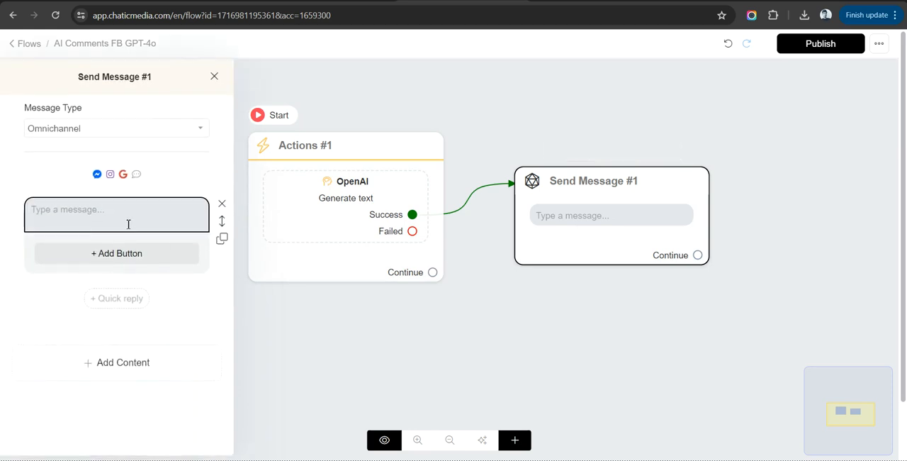
{"action": "type", "text": "{gpt"}
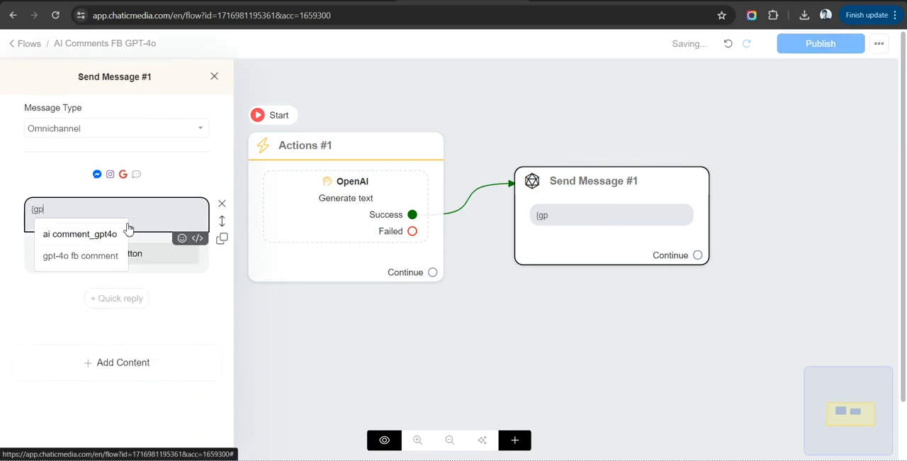
{"action": "left_click", "coordinate": [70, 255]}
{"action": "left_click", "coordinate": [548, 106]}
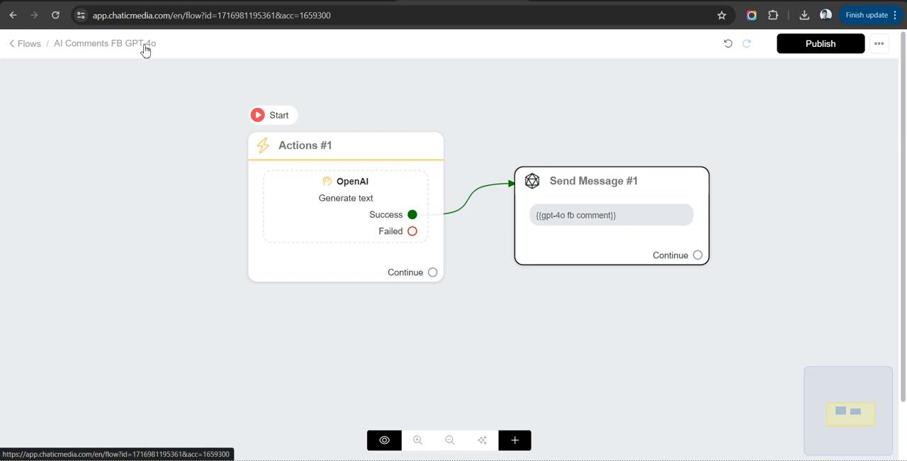
Publish the AI Comments FB GPT-4o flow and open the Facebook Comment Automations tool.
{"action": "left_click", "coordinate": [824, 48]}
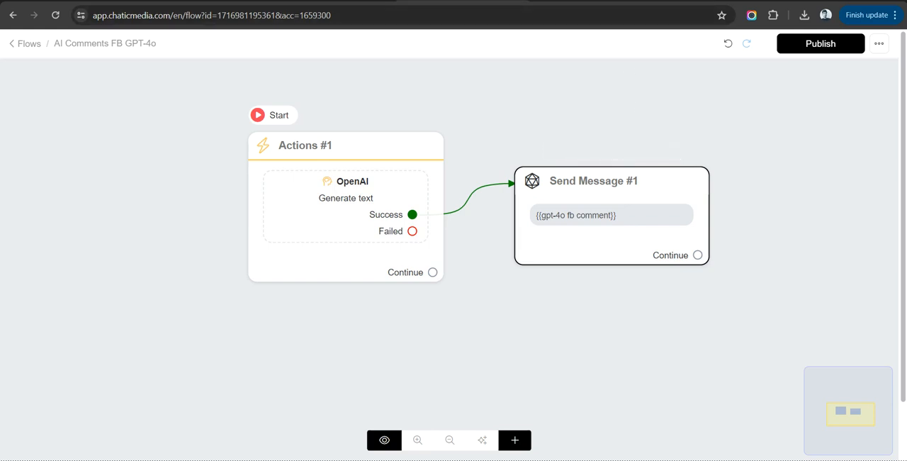
{"action": "left_click", "coordinate": [335, 1]}
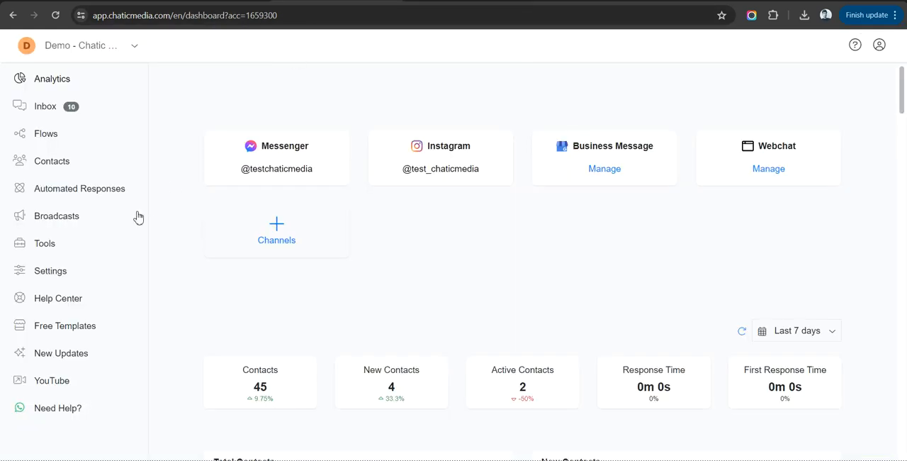
{"action": "left_click", "coordinate": [51, 250], "text": "ctrl"}
{"action": "left_click", "coordinate": [382, 0]}
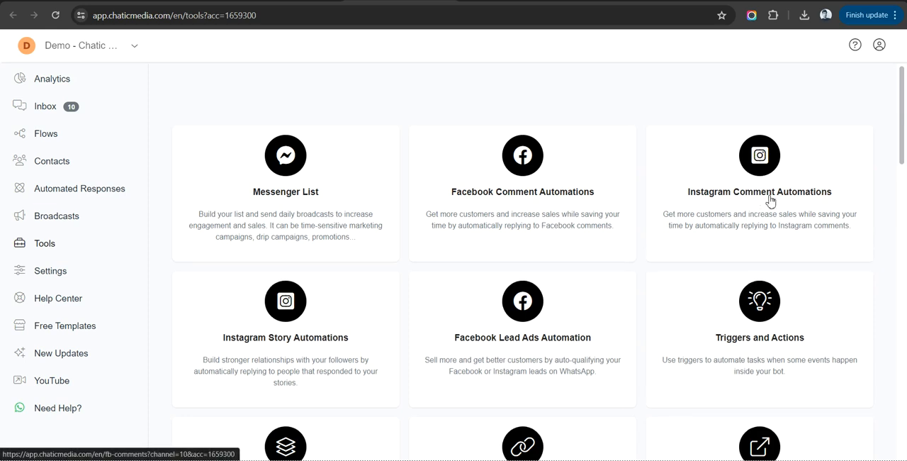
{"action": "left_click", "coordinate": [538, 198]}
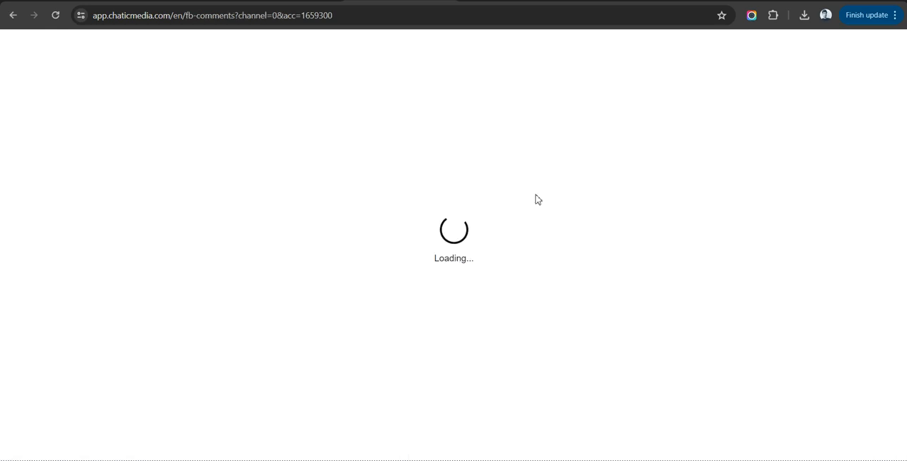
Create a new Facebook comment automation named "FB GPT-4o Comment Replies".
{"action": "left_click", "coordinate": [741, 147]}
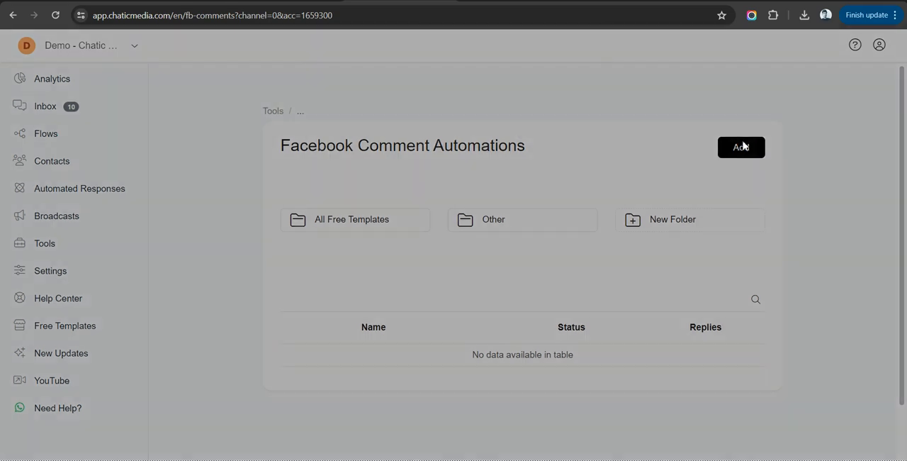
{"action": "left_click", "coordinate": [391, 107]}
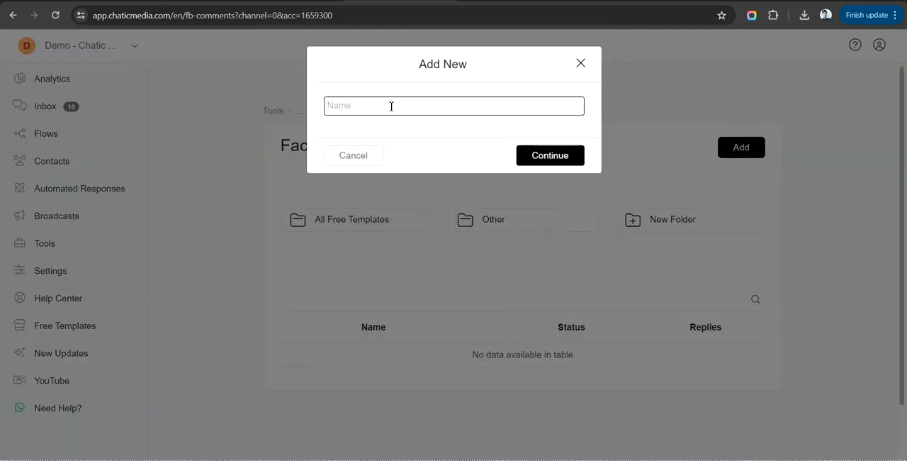
{"action": "type", "text": "FB GPT-4"}
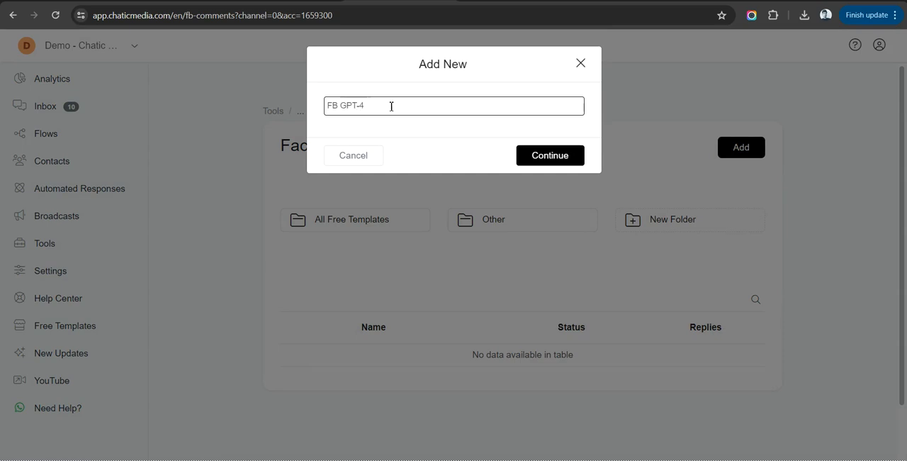
{"action": "type", "text": "o COmment Replies"}
{"action": "right_click", "coordinate": [391, 106]}
{"action": "left_click", "coordinate": [405, 119]}
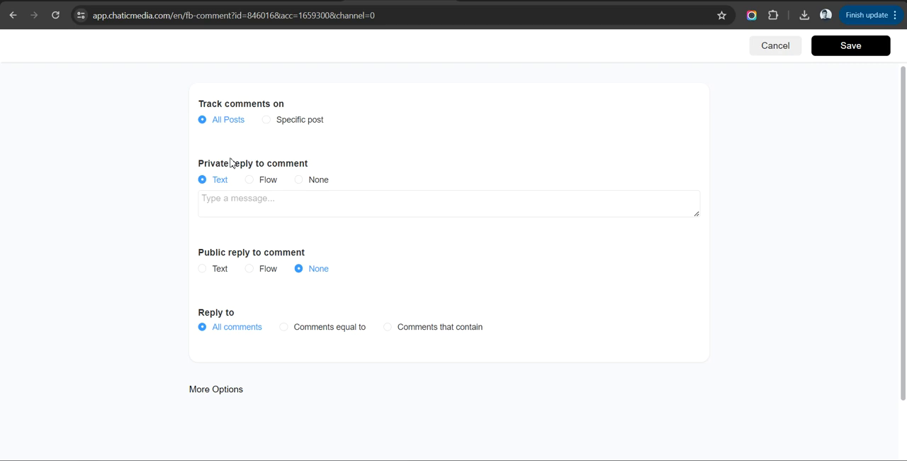
Set the private reply to None and make the public reply use the AI Comments FB GPT-4o flow.
{"action": "left_click", "coordinate": [319, 182]}
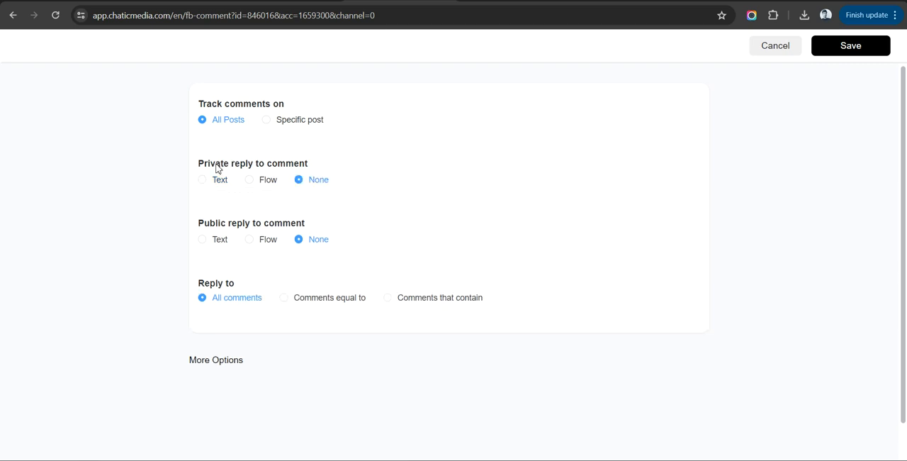
{"action": "left_click_drag", "start_coordinate": [194, 166], "coordinate": [310, 166]}
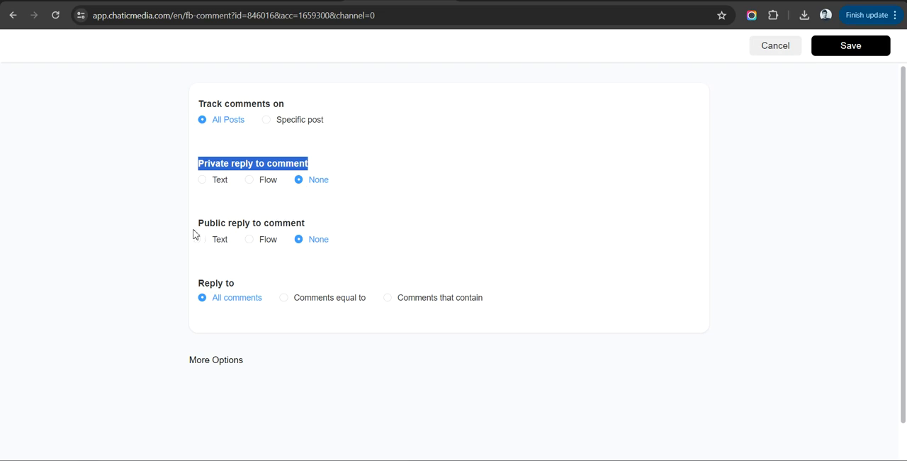
{"action": "left_click_drag", "start_coordinate": [183, 227], "coordinate": [289, 226]}
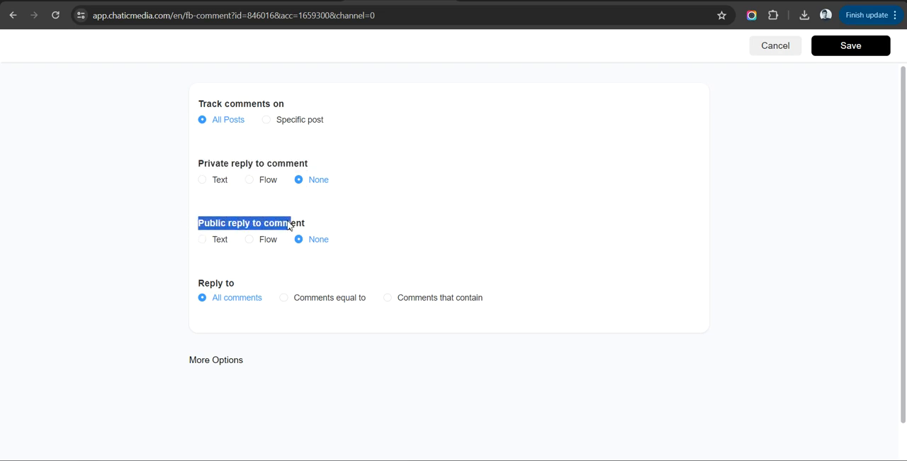
{"action": "left_click", "coordinate": [344, 224]}
{"action": "left_click", "coordinate": [255, 242]}
{"action": "left_click", "coordinate": [246, 261]}
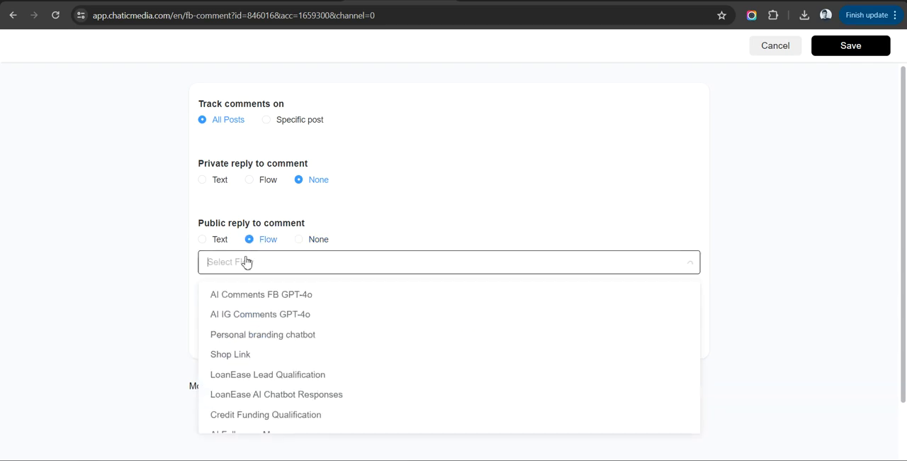
{"action": "left_click", "coordinate": [239, 295]}
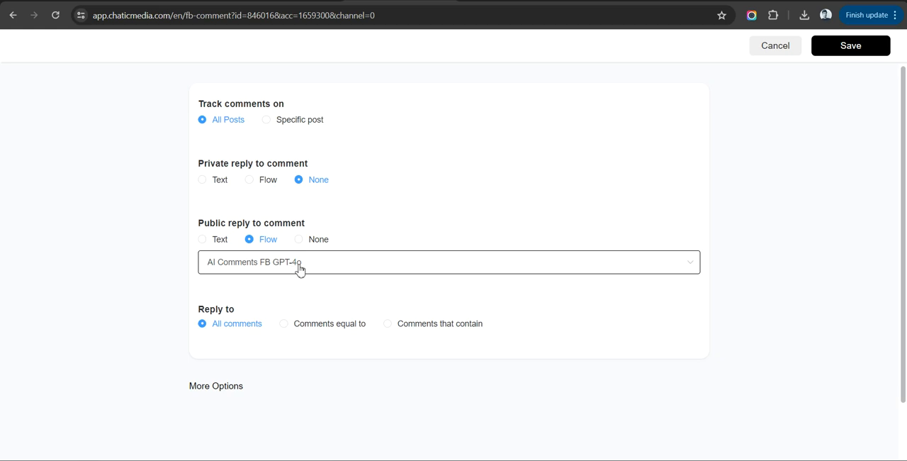
Expand the comment automation's additional options and look through them.
{"action": "scroll", "coordinate": [255, 280], "scroll_direction": "down", "scroll_amount": 1}
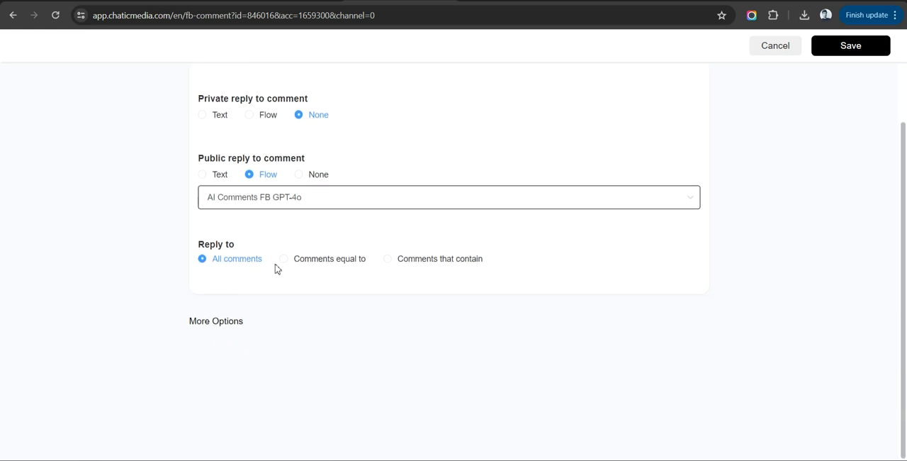
{"action": "left_click", "coordinate": [234, 321]}
{"action": "scroll", "coordinate": [234, 323], "scroll_direction": "down", "scroll_amount": 3}
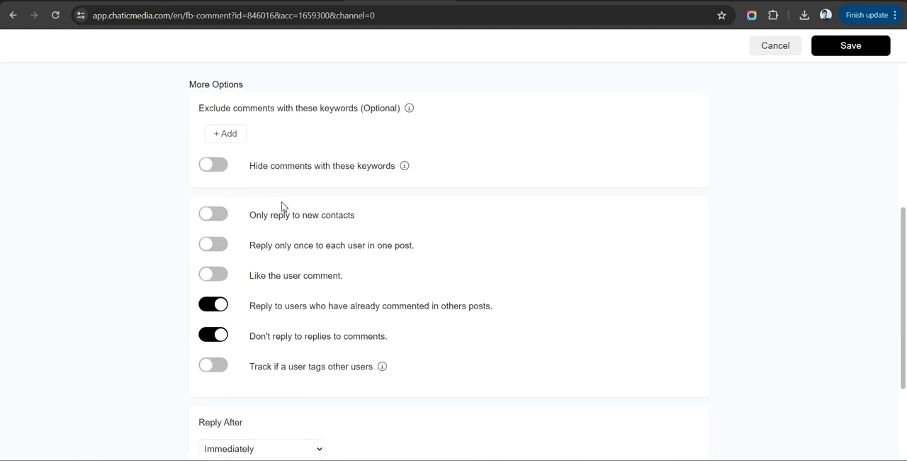
{"action": "scroll", "coordinate": [280, 204], "scroll_direction": "up", "scroll_amount": 2}
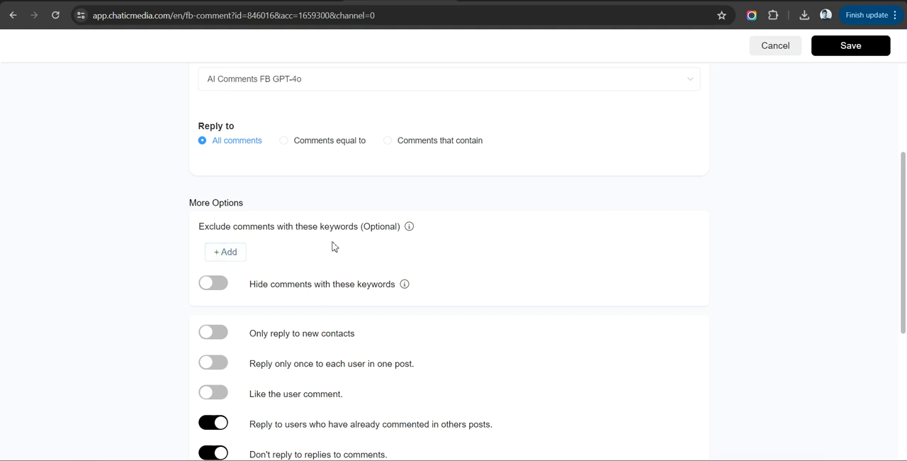
Try the option to hide comments containing excluded keywords and start adding a keyword.
{"action": "left_click", "coordinate": [216, 286]}
{"action": "left_click", "coordinate": [238, 253]}
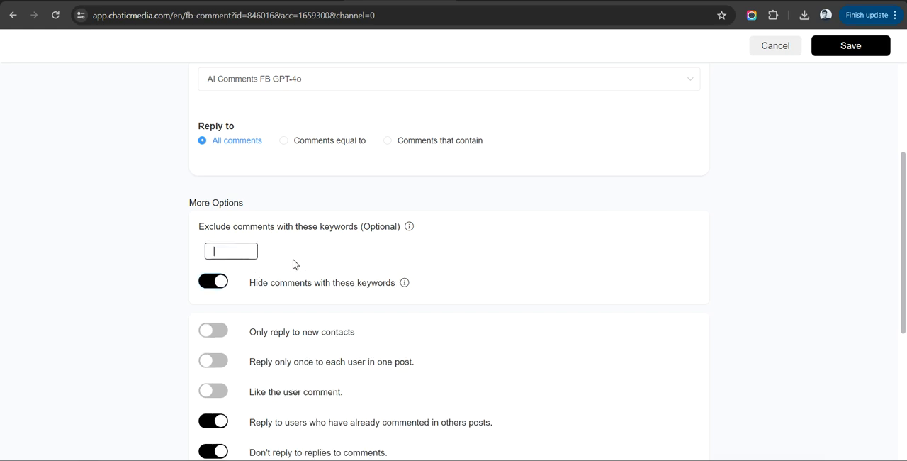
{"action": "mouse_move", "coordinate": [404, 283]}
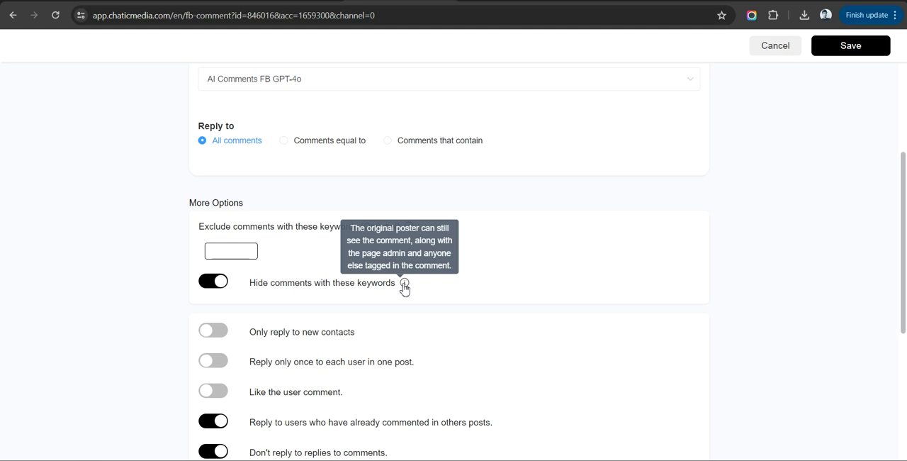
{"action": "left_click", "coordinate": [212, 283]}
Enable automatic liking of the user's comment in the automation's additional options.
{"action": "scroll", "coordinate": [214, 301], "scroll_direction": "down", "scroll_amount": 3}
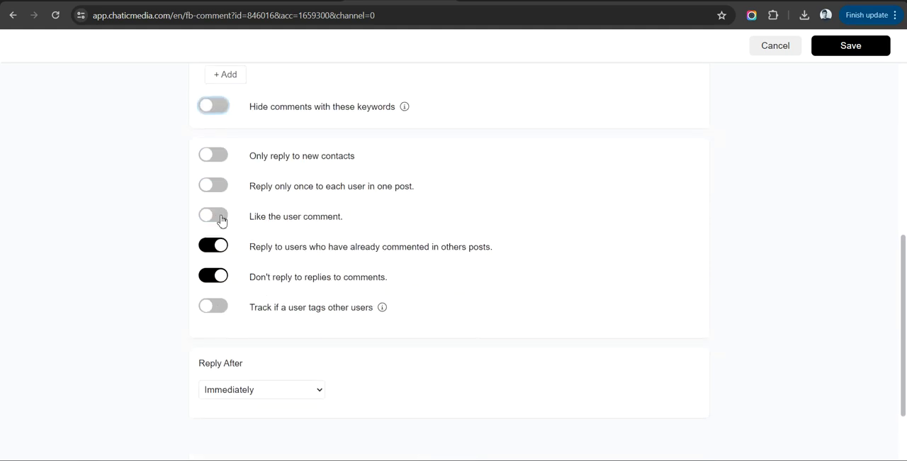
{"action": "left_click", "coordinate": [216, 216]}
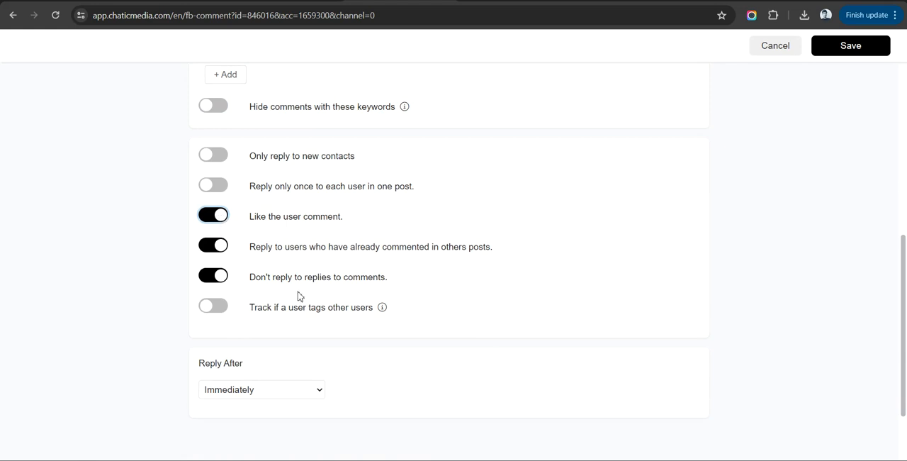
{"action": "scroll", "coordinate": [298, 296], "scroll_direction": "down", "scroll_amount": 1}
Try Seconds and Minutes as the reply delay, and set it back to Immediately.
{"action": "left_click", "coordinate": [255, 312]}
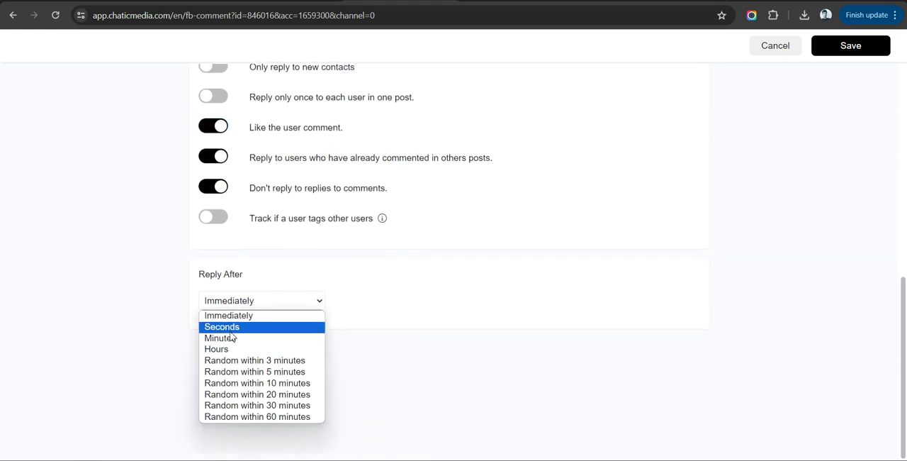
{"action": "left_click", "coordinate": [232, 330]}
{"action": "left_click", "coordinate": [249, 301]}
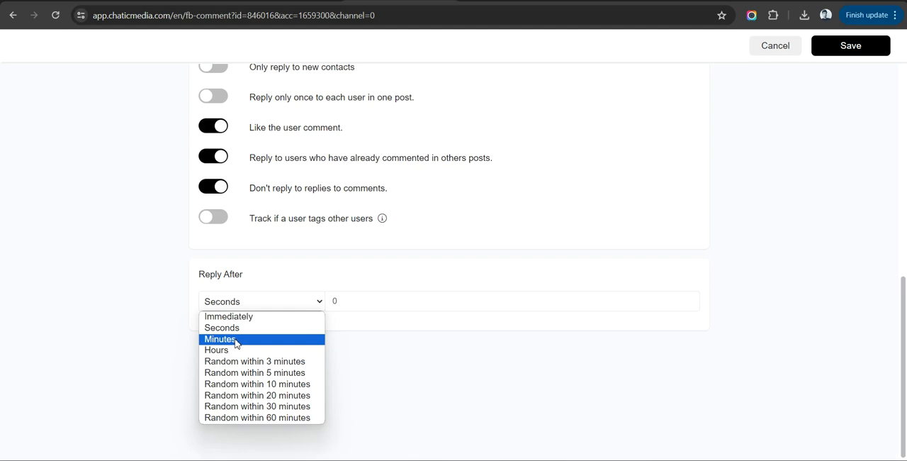
{"action": "left_click", "coordinate": [235, 340]}
{"action": "left_click", "coordinate": [238, 304]}
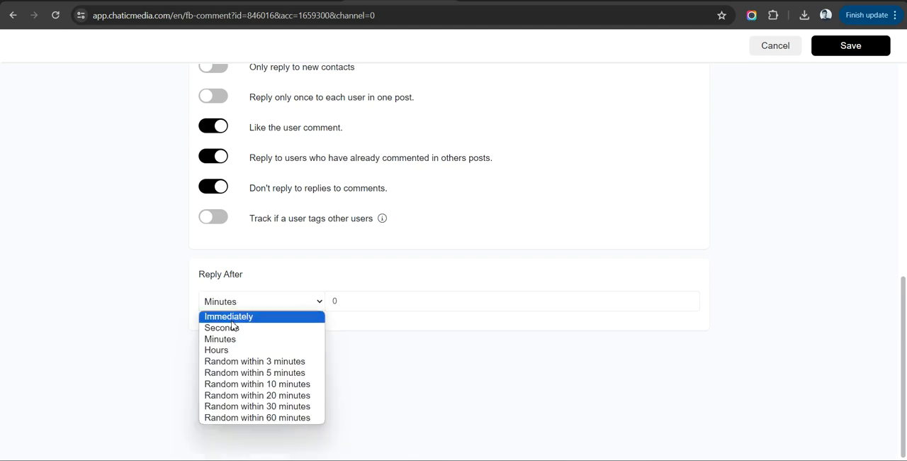
{"action": "left_click", "coordinate": [231, 320]}
Save the comment automation and activate FB GPT-4o Comment Replies in the automations list.
{"action": "scroll", "coordinate": [758, 145], "scroll_direction": "up", "scroll_amount": 7}
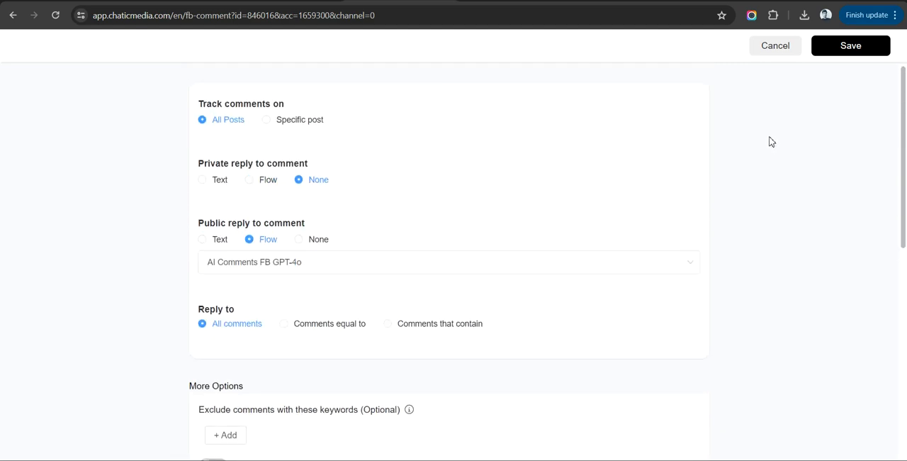
{"action": "left_click", "coordinate": [854, 44]}
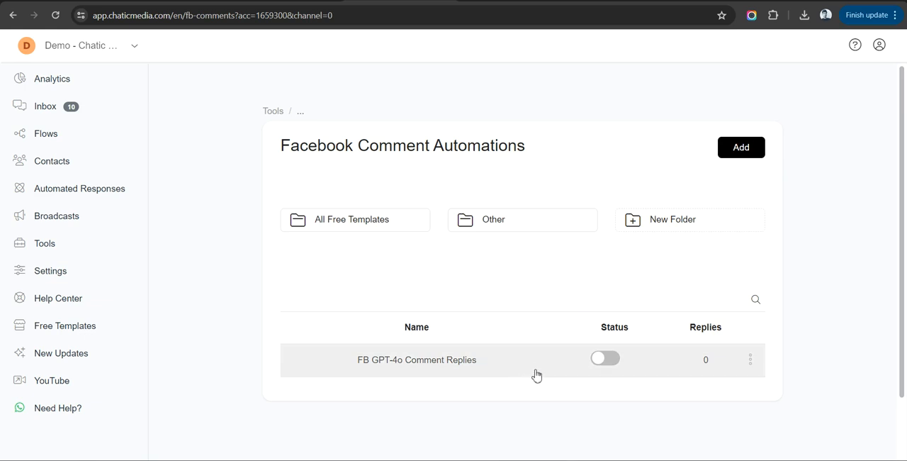
{"action": "left_click", "coordinate": [606, 362]}
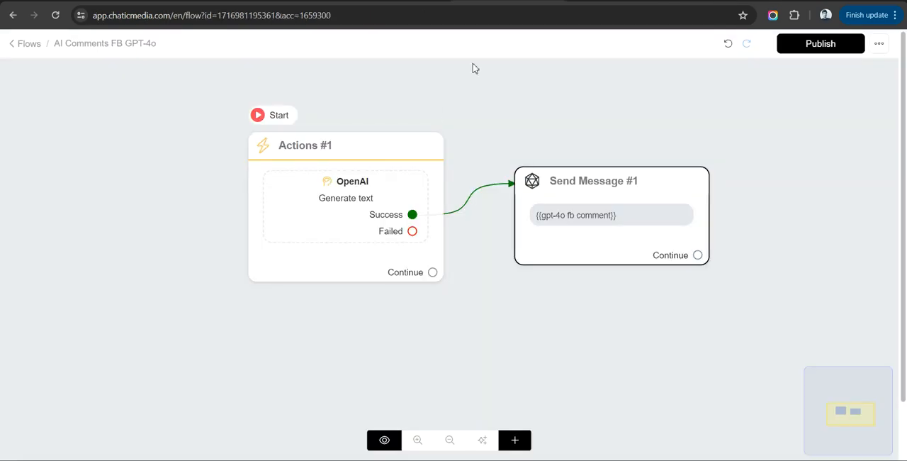
Open the OpenAI action of Actions #1 in the flow and examine its full LoanEase business information prompt.
{"action": "left_click", "coordinate": [340, 234]}
{"action": "left_click", "coordinate": [93, 133]}
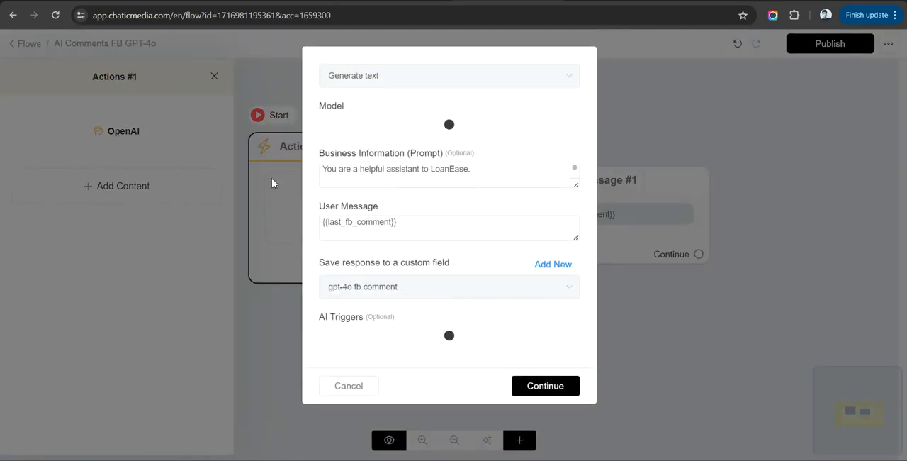
{"action": "left_click_drag", "start_coordinate": [574, 183], "coordinate": [545, 430]}
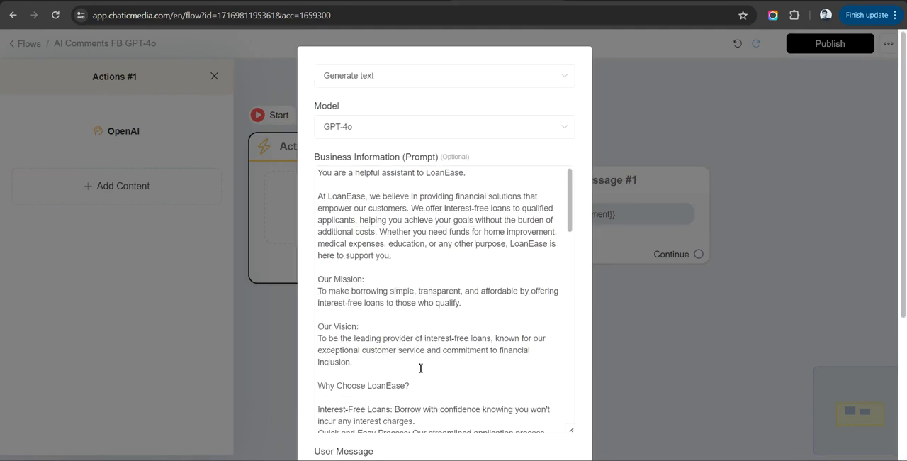
{"action": "scroll", "coordinate": [420, 367], "scroll_direction": "down", "scroll_amount": 10}
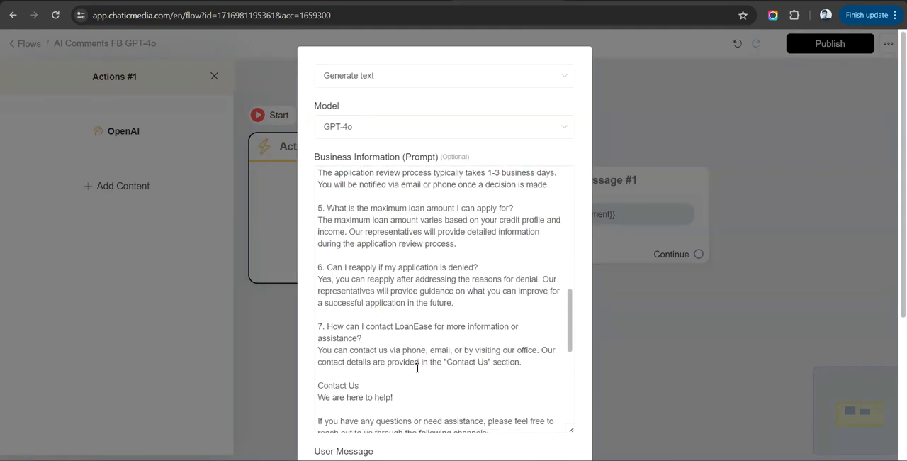
{"action": "scroll", "coordinate": [483, 305], "scroll_direction": "down", "scroll_amount": 5}
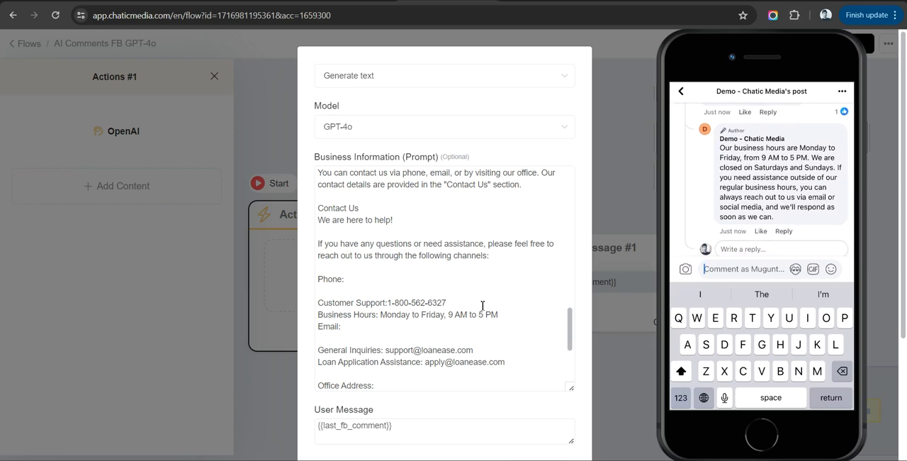
{"action": "scroll", "coordinate": [483, 306], "scroll_direction": "down", "scroll_amount": 3}
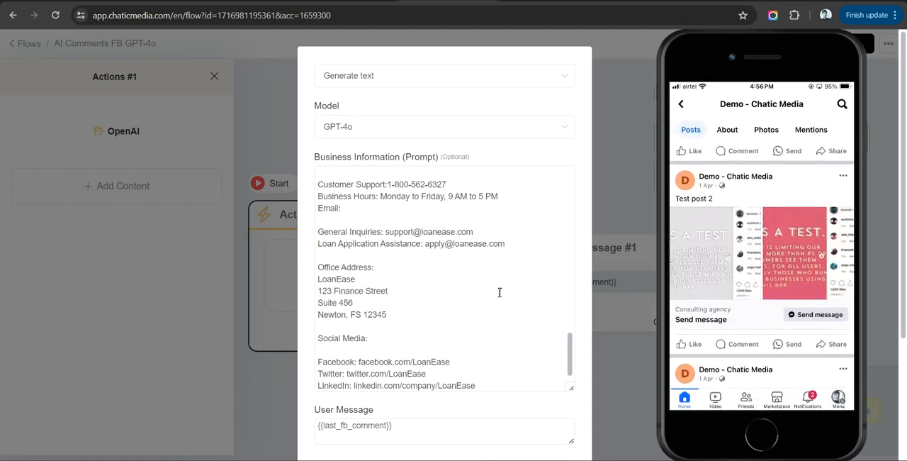
{"action": "scroll", "coordinate": [397, 309], "scroll_direction": "up", "scroll_amount": 5}
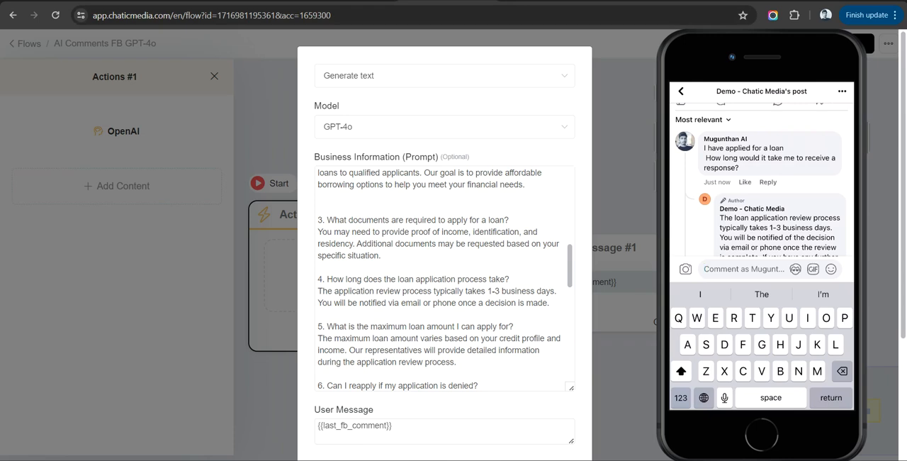
Open the FB GPT-4o Comment Replies automation from the comment automations list and set its private reply to Text.
{"action": "left_click", "coordinate": [624, 0]}
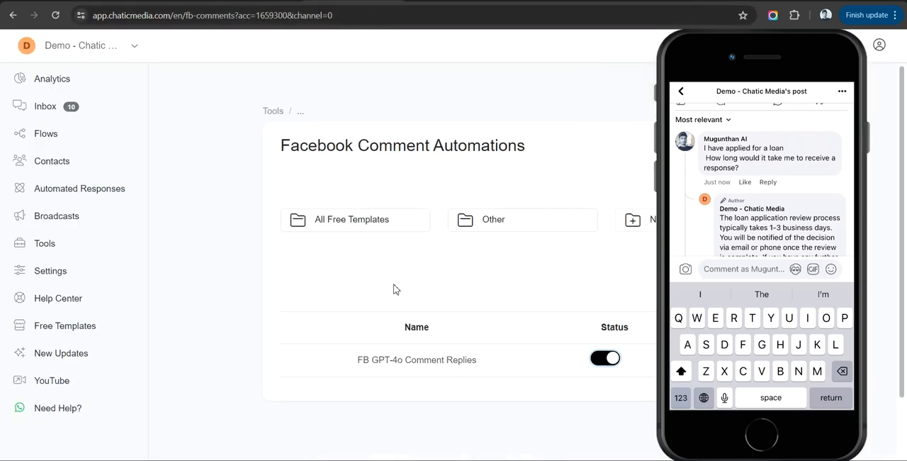
{"action": "left_click", "coordinate": [388, 362]}
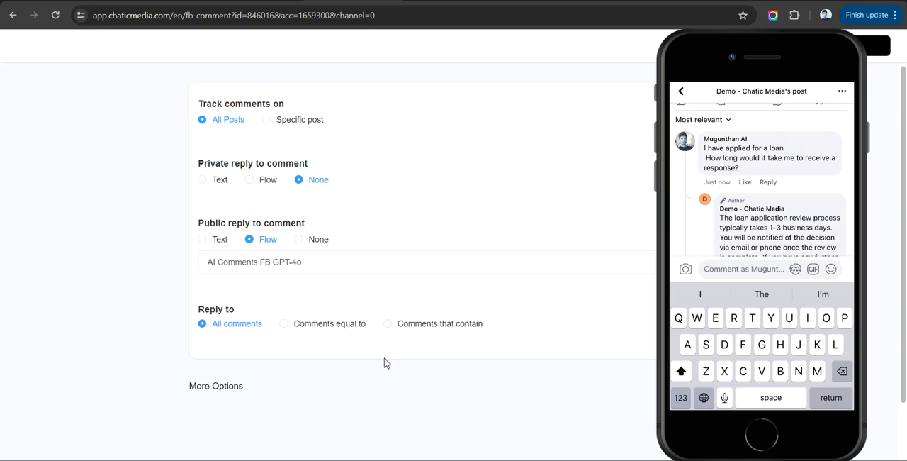
{"action": "left_click", "coordinate": [219, 181]}
Write the private reply message "Thanks for your comment. For more details please visit loanease.com".
{"action": "left_click", "coordinate": [236, 203]}
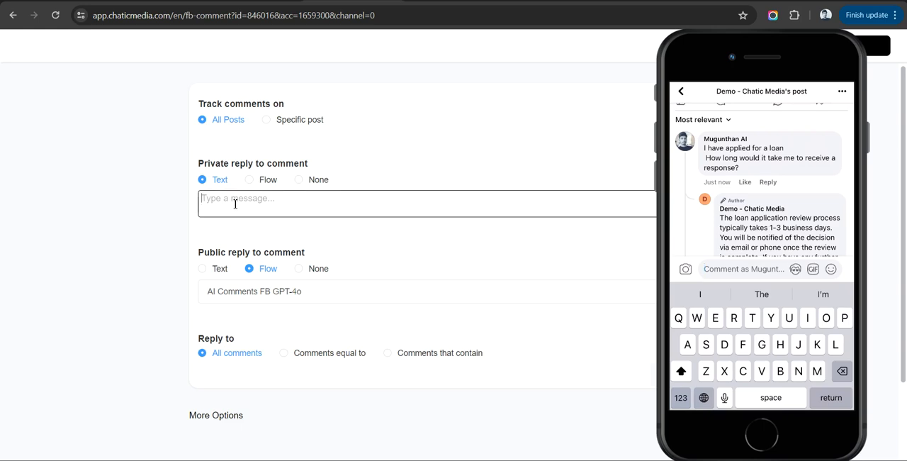
{"action": "key", "text": "alt"}
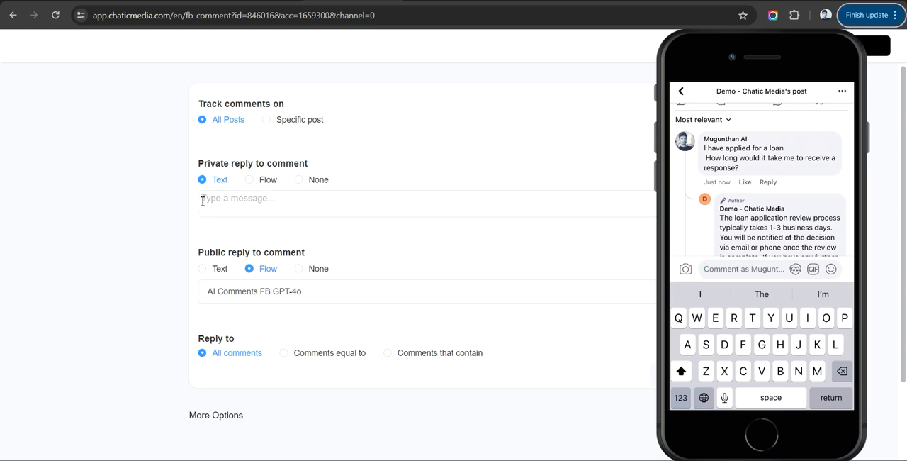
{"action": "left_click", "coordinate": [238, 203]}
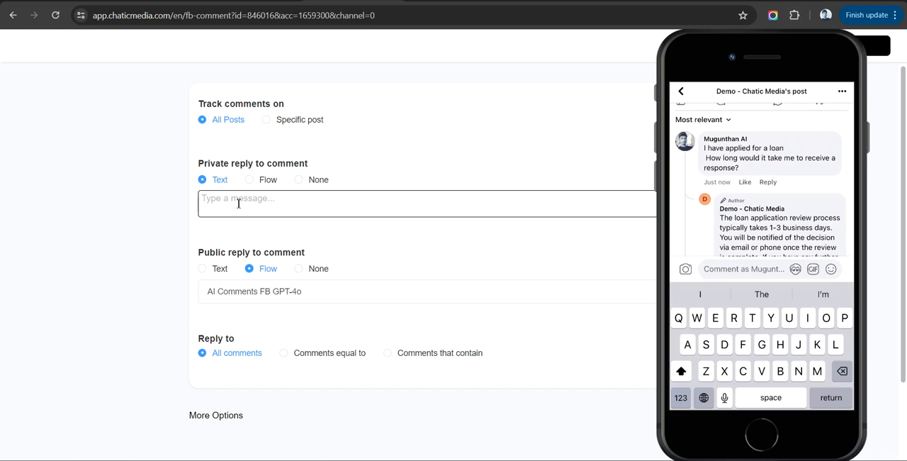
{"action": "type", "text": "Thanks for your comment. "}
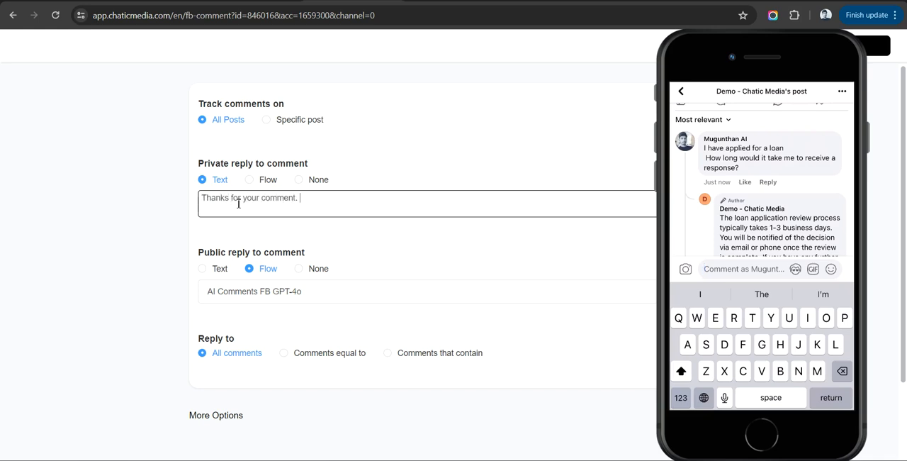
{"action": "type", "text": "For more details please visit"}
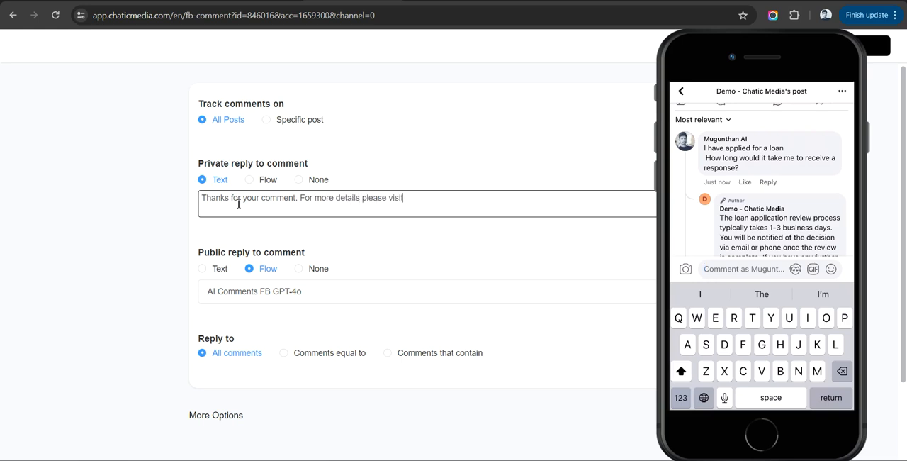
{"action": "type", "text": " loanease.com"}
{"action": "left_click_drag", "start_coordinate": [295, 198], "coordinate": [494, 199]}
Move the phone mirror window aside to save the edited comment automation, and return the mirror to the screen's edge.
{"action": "left_click", "coordinate": [801, 68]}
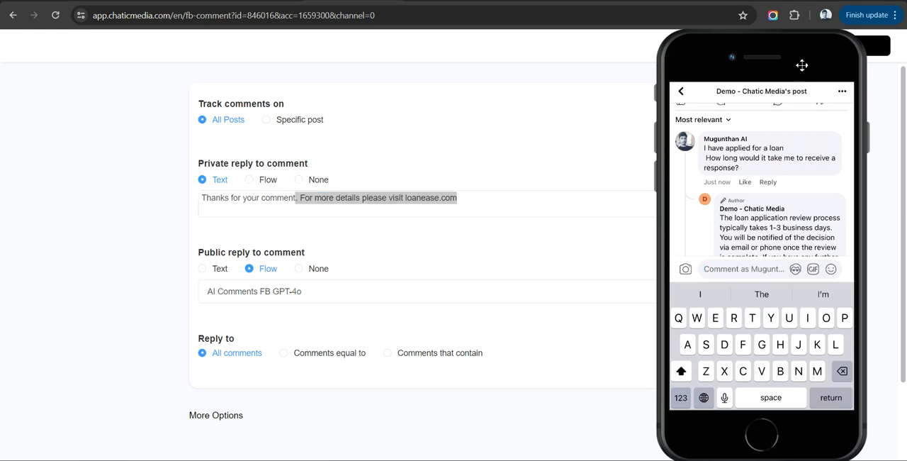
{"action": "left_click_drag", "start_coordinate": [803, 68], "coordinate": [629, 81]}
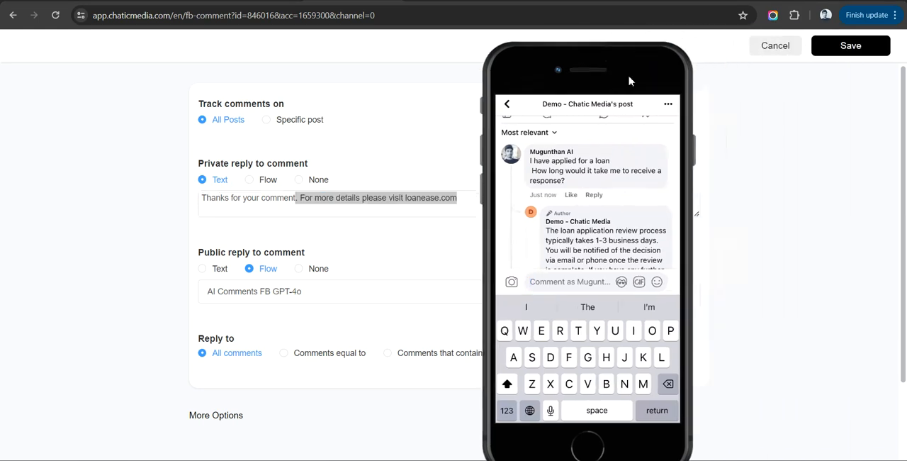
{"action": "left_click", "coordinate": [841, 56]}
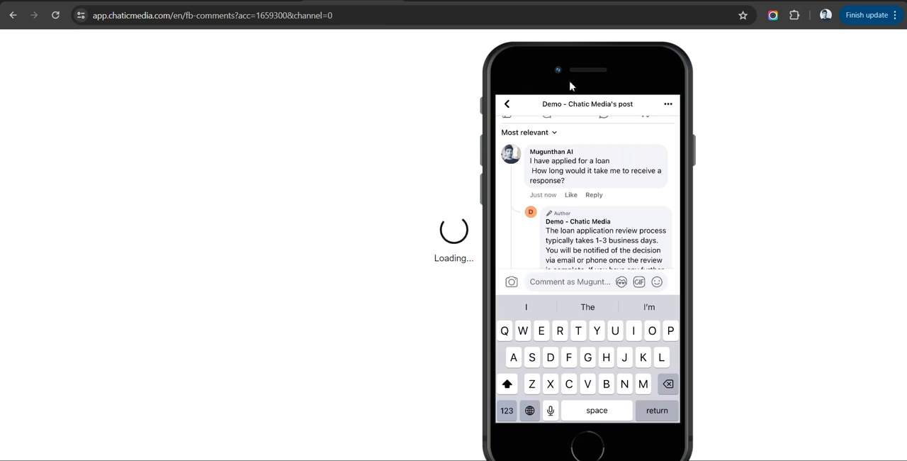
{"action": "left_click_drag", "start_coordinate": [610, 83], "coordinate": [796, 80]}
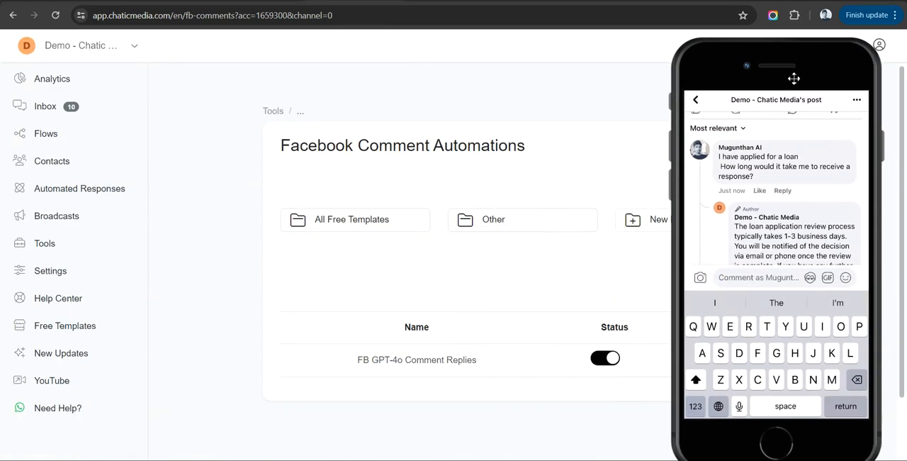